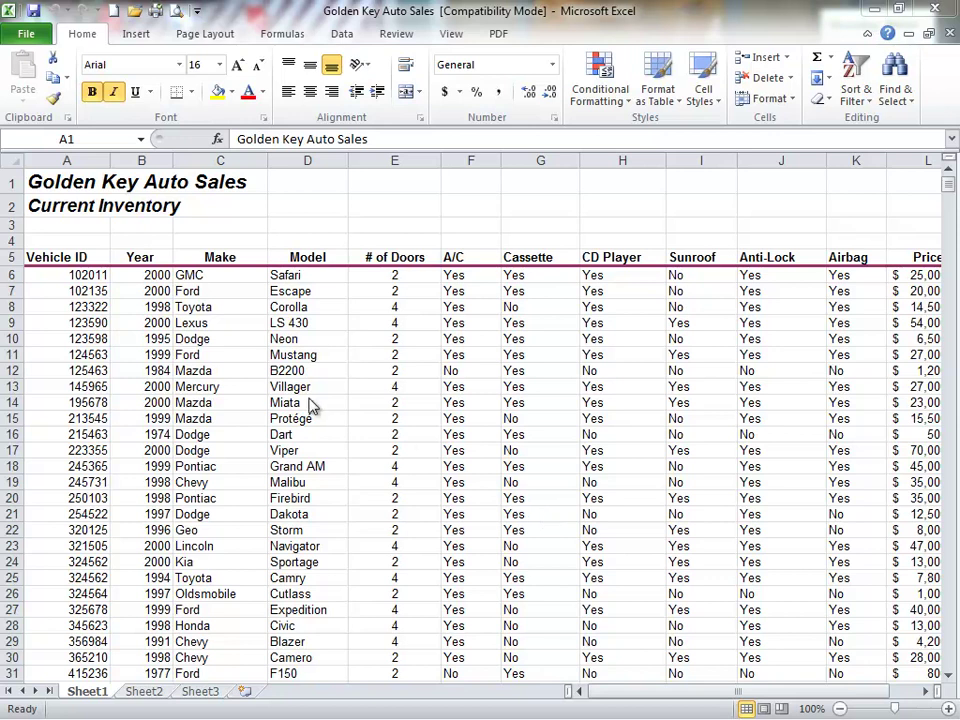
- Look through the car inventory list down its rows and across to the Price column
{"action": "left_click", "coordinate": [148, 338]}
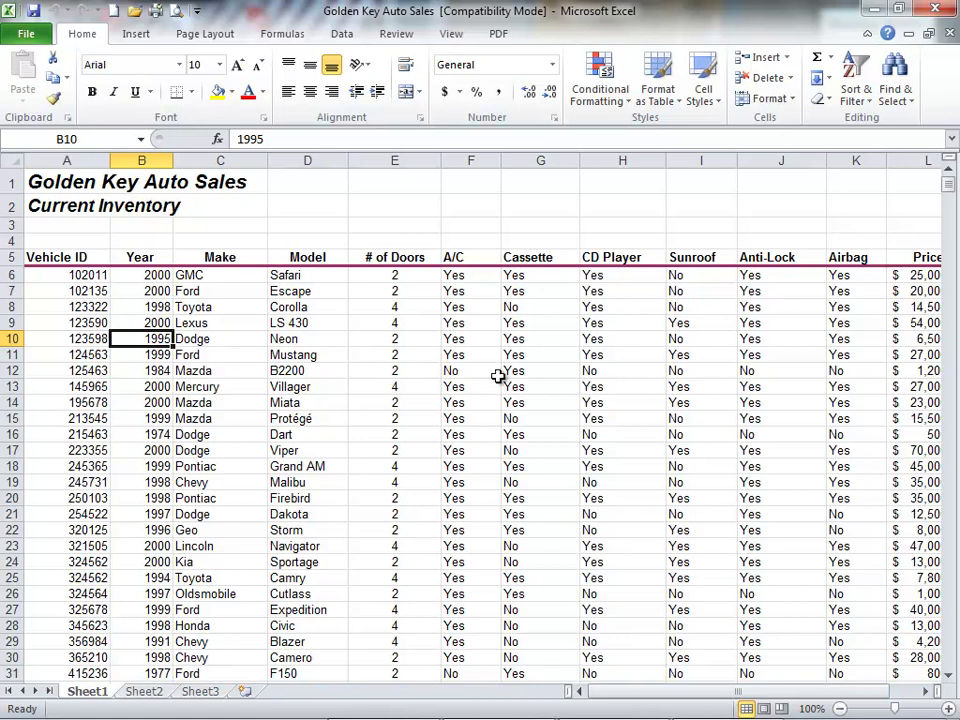
{"action": "left_click", "coordinate": [950, 675]}
{"action": "left_click", "coordinate": [950, 675]}
{"action": "left_click", "coordinate": [950, 675]}
{"action": "scroll", "coordinate": [950, 680], "scroll_direction": "down", "scroll_amount": 14}
{"action": "scroll", "coordinate": [503, 520], "scroll_direction": "up", "scroll_amount": 6}
{"action": "left_click_drag", "start_coordinate": [672, 690], "coordinate": [826, 692]}
{"action": "left_click", "coordinate": [851, 500]}
{"action": "left_click", "coordinate": [80, 370]}
- Sort the inventory list by Vehicle ID from smallest to largest
{"action": "left_click", "coordinate": [77, 274]}
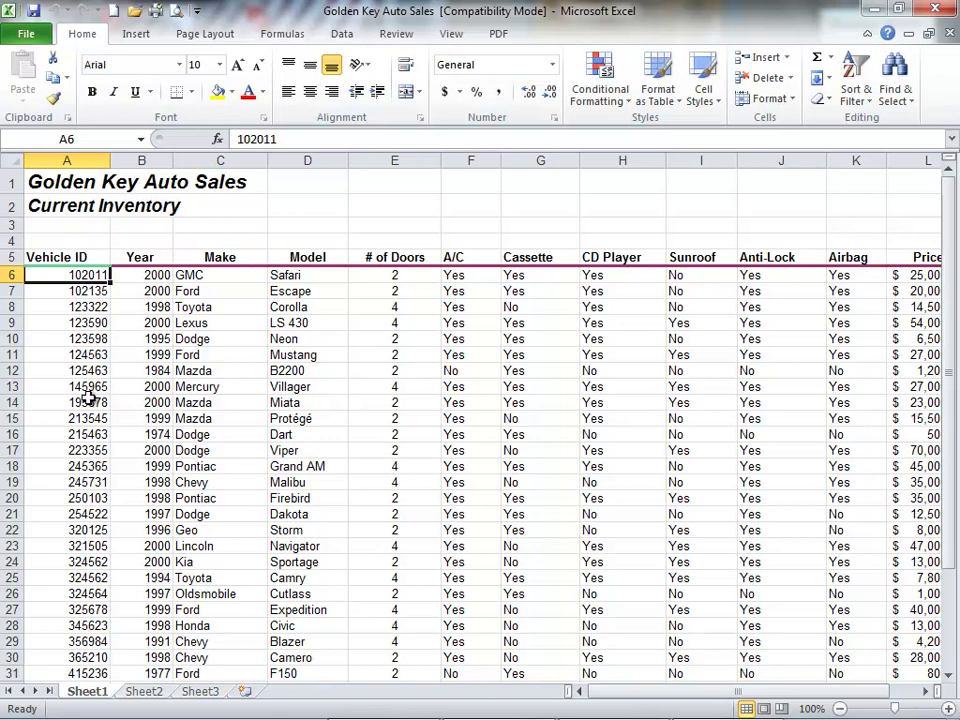
{"action": "left_click", "coordinate": [86, 400]}
{"action": "left_click", "coordinate": [62, 354]}
{"action": "left_click", "coordinate": [62, 322]}
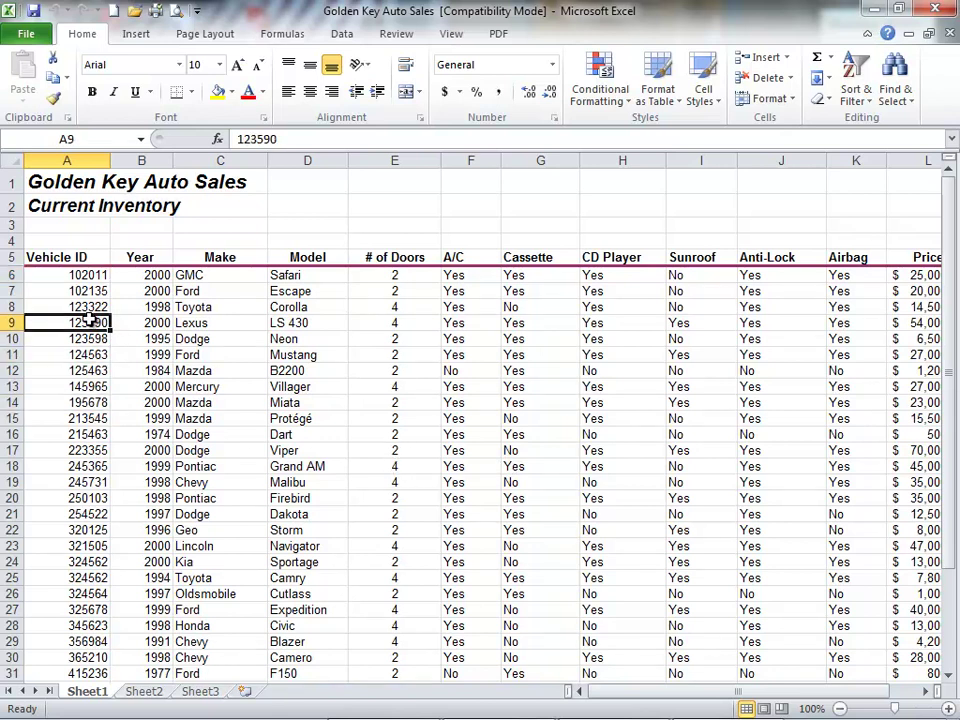
{"action": "left_click", "coordinate": [86, 355]}
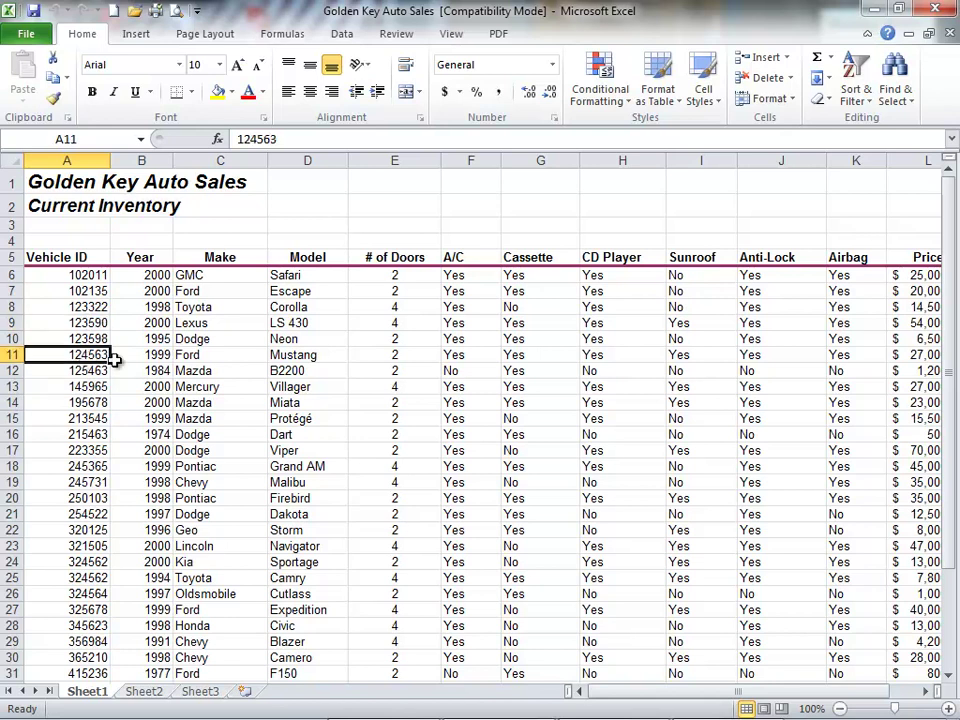
{"action": "left_click", "coordinate": [864, 104]}
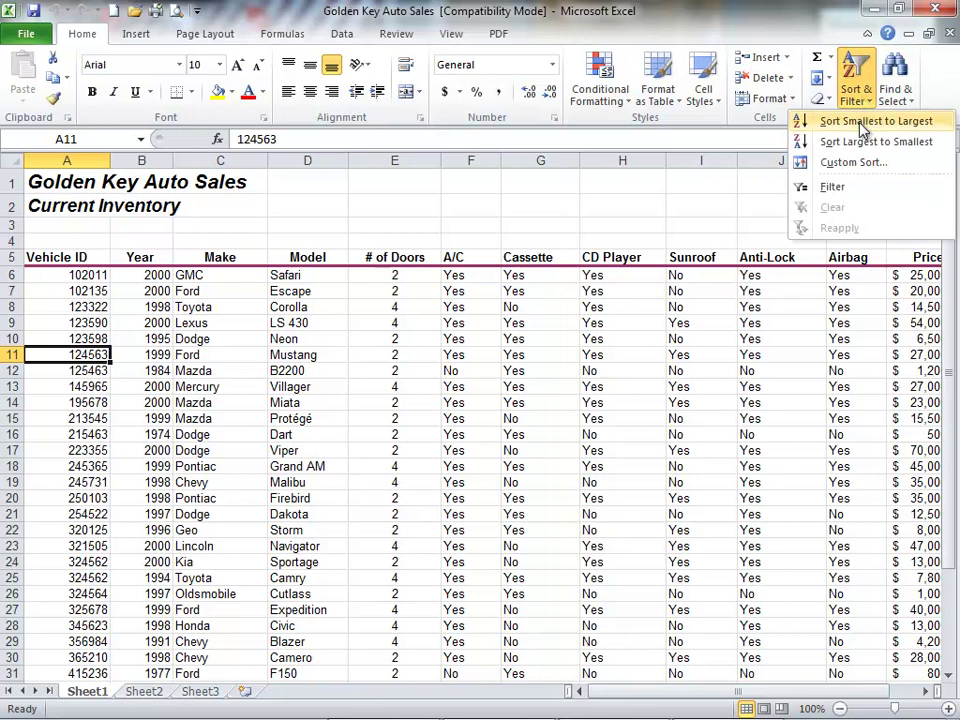
{"action": "left_click", "coordinate": [861, 124]}
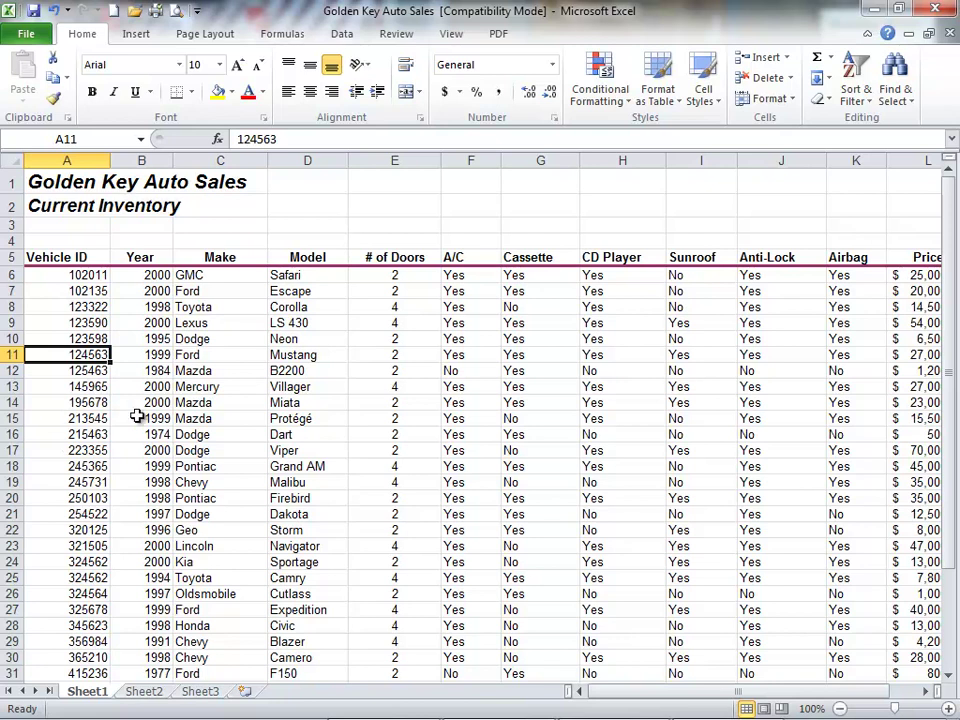
- Sort the inventory list by Year from smallest to largest
{"action": "left_click", "coordinate": [153, 293]}
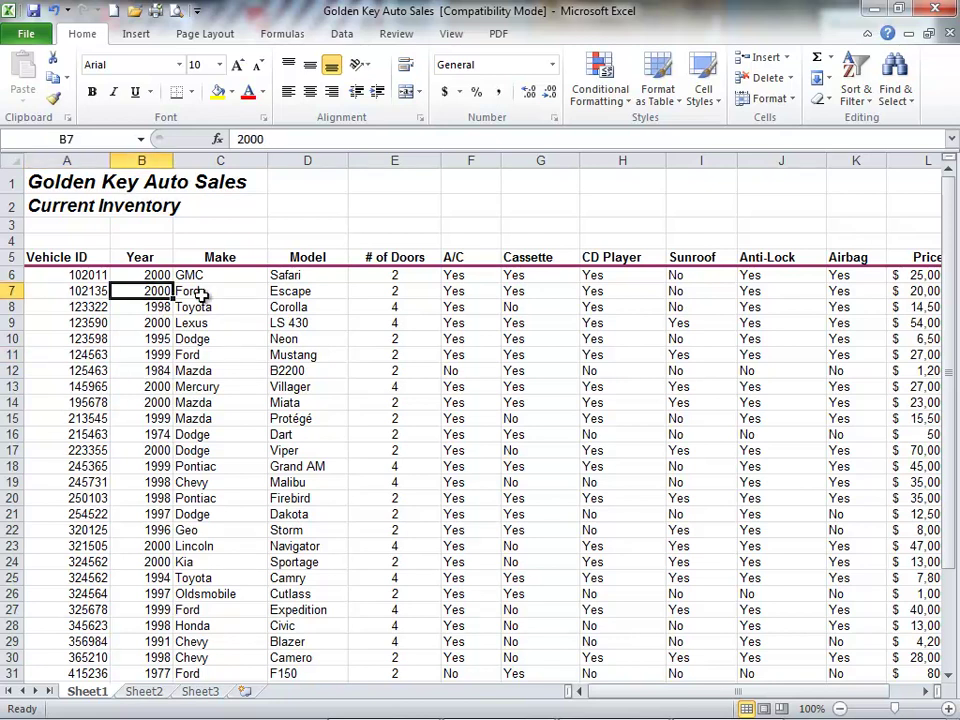
{"action": "left_click", "coordinate": [859, 100]}
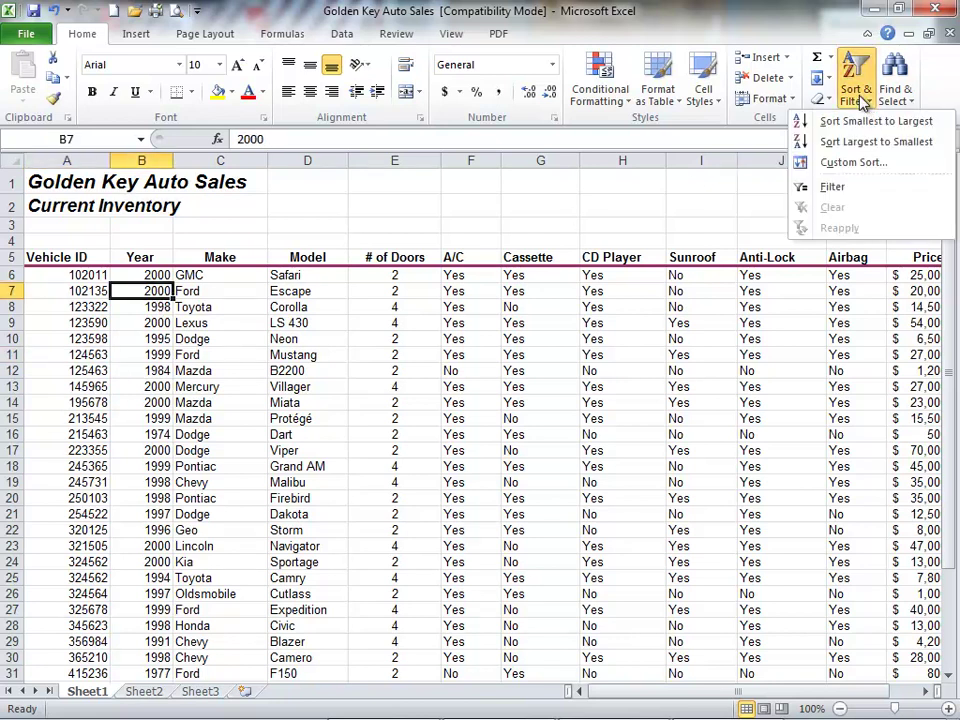
{"action": "left_click", "coordinate": [858, 121]}
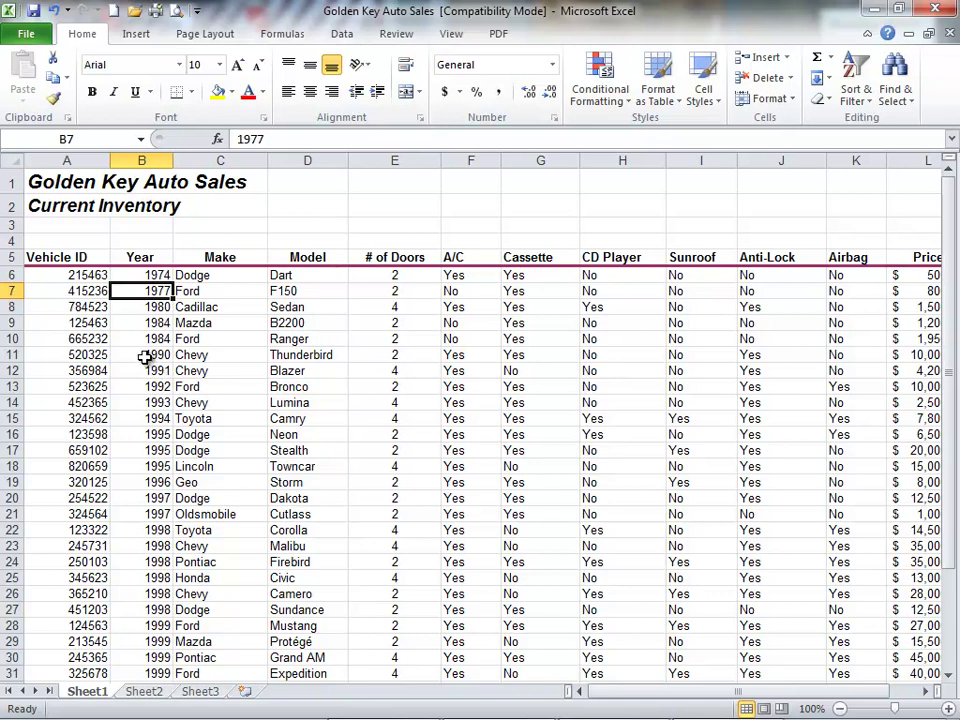
- Sort the inventory list by Year in reverse, from largest to smallest
{"action": "right_click", "coordinate": [145, 357]}
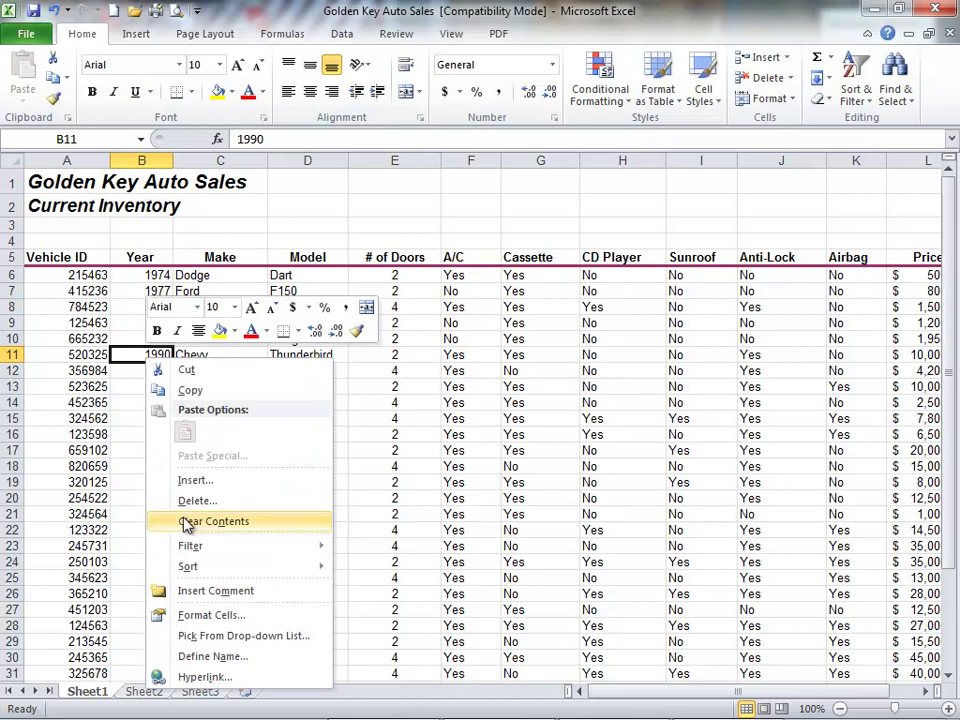
{"action": "mouse_move", "coordinate": [202, 567]}
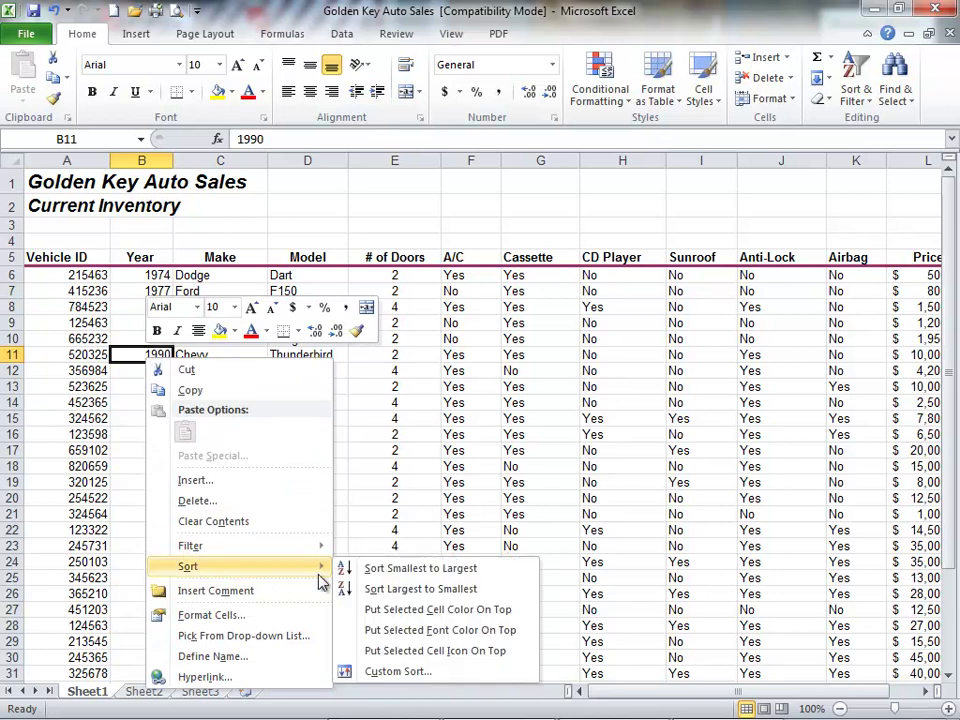
{"action": "left_click", "coordinate": [409, 590]}
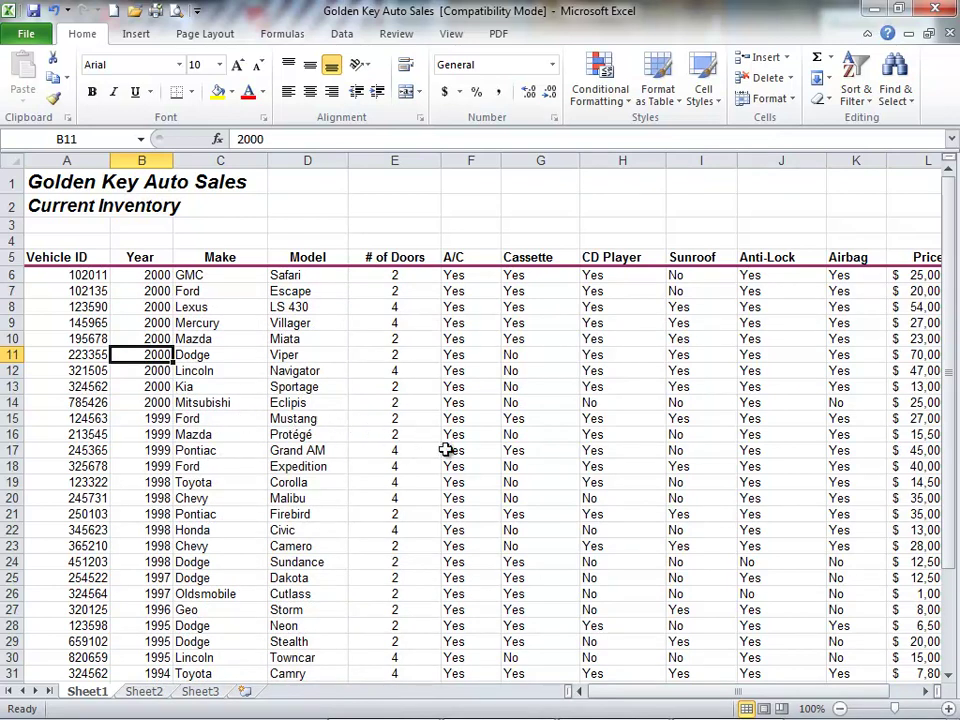
- Sort the inventory list by Price from smallest to largest
{"action": "left_click", "coordinate": [926, 691]}
{"action": "left_click", "coordinate": [926, 691]}
{"action": "left_click", "coordinate": [926, 691]}
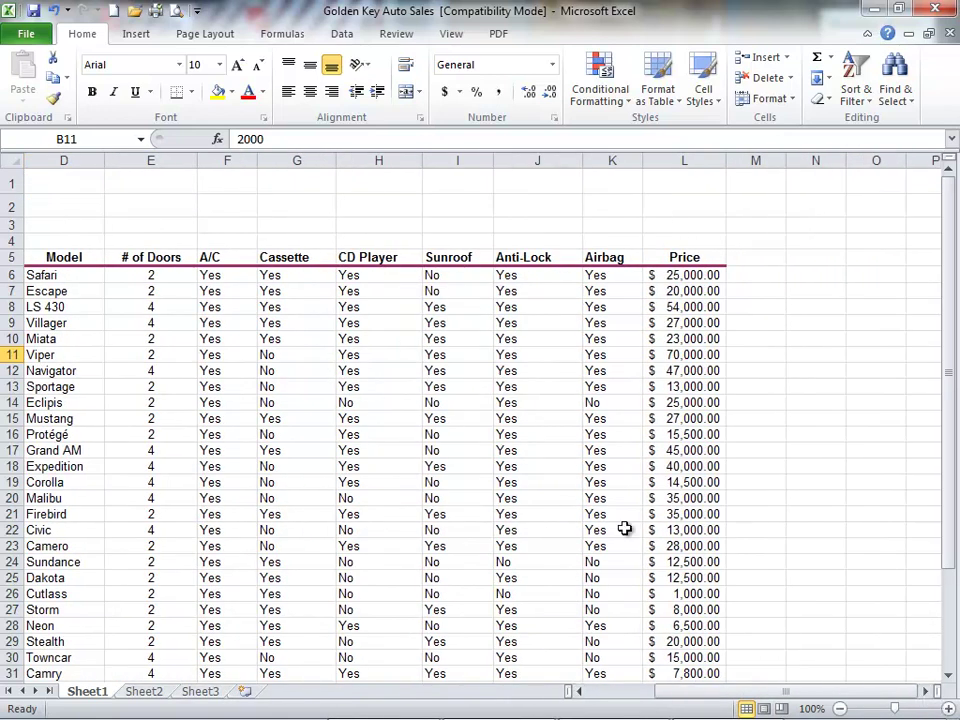
{"action": "right_click", "coordinate": [682, 326]}
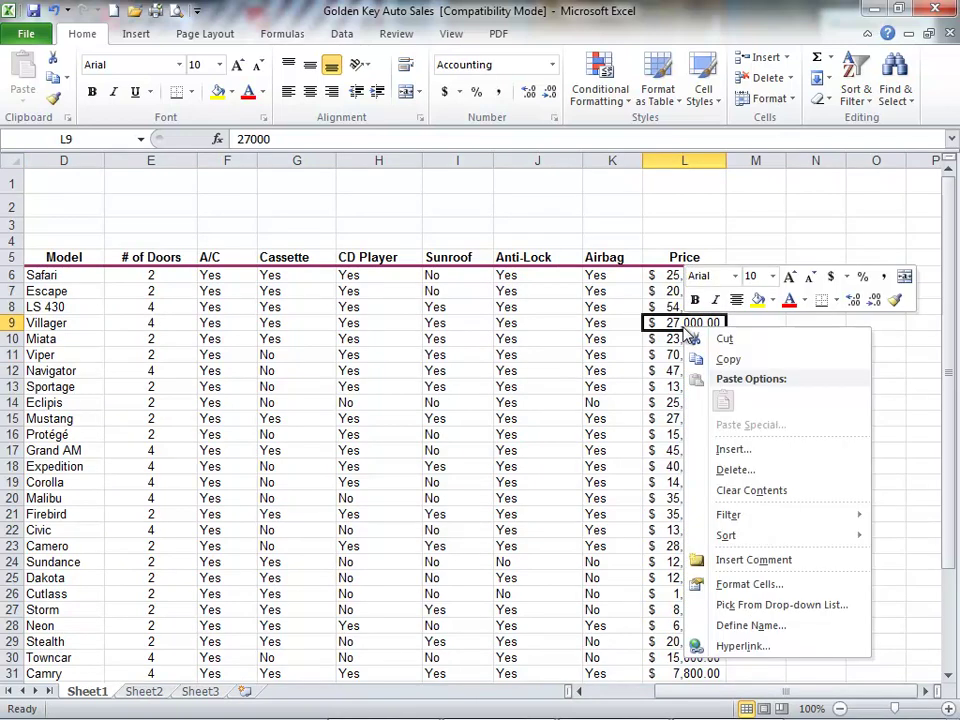
{"action": "mouse_move", "coordinate": [729, 540]}
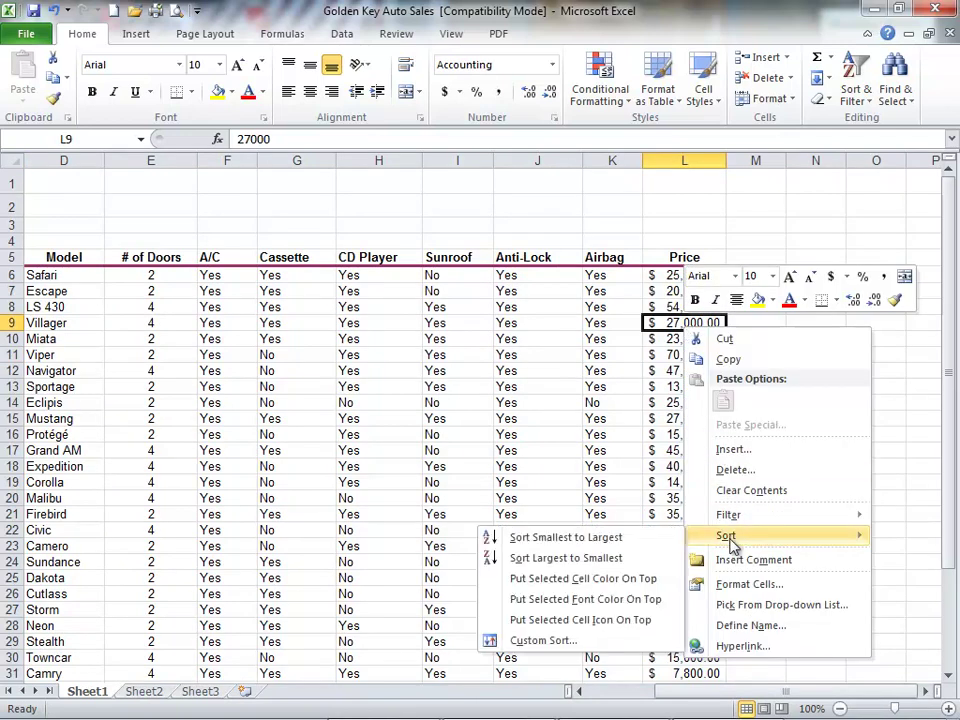
{"action": "left_click", "coordinate": [657, 542]}
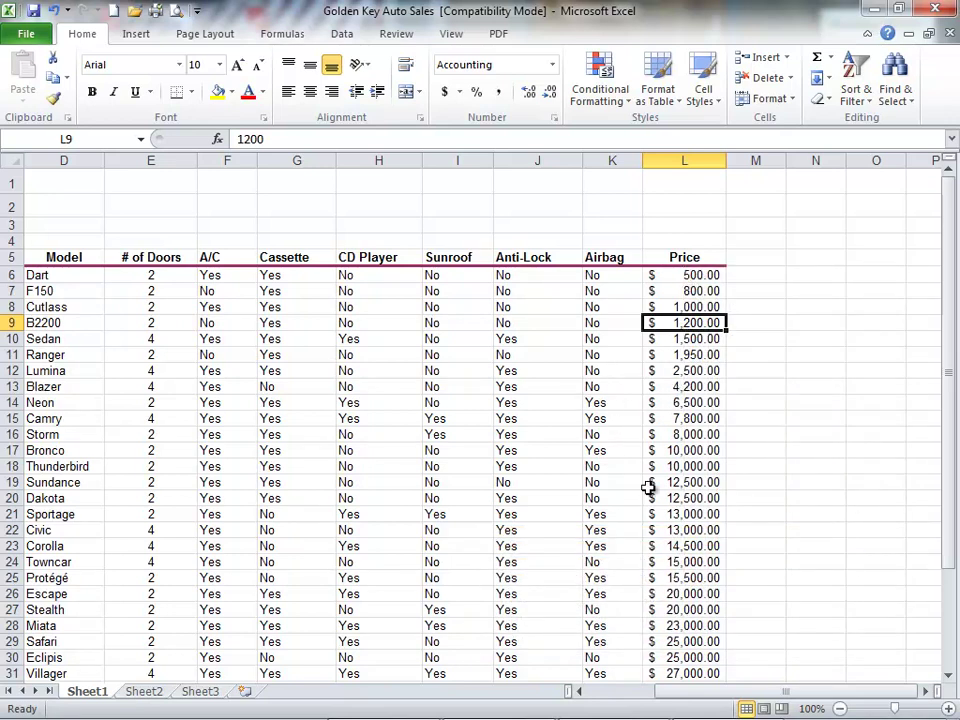
{"action": "left_click_drag", "start_coordinate": [735, 691], "coordinate": [660, 691]}
{"action": "left_click", "coordinate": [343, 452]}
{"action": "left_click", "coordinate": [856, 95]}
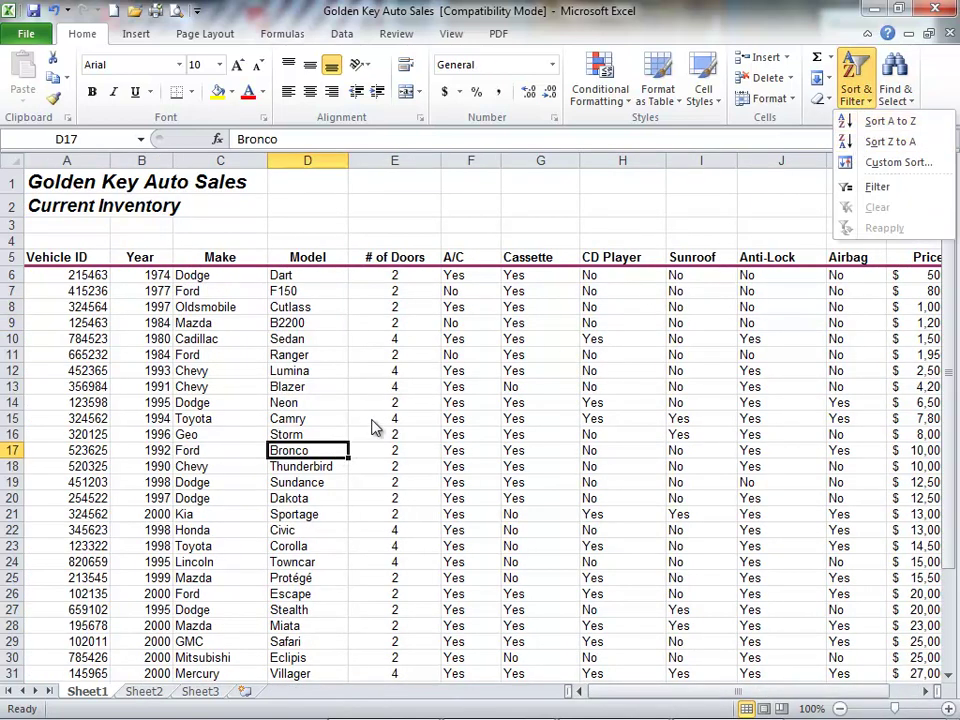
{"action": "left_click", "coordinate": [336, 388]}
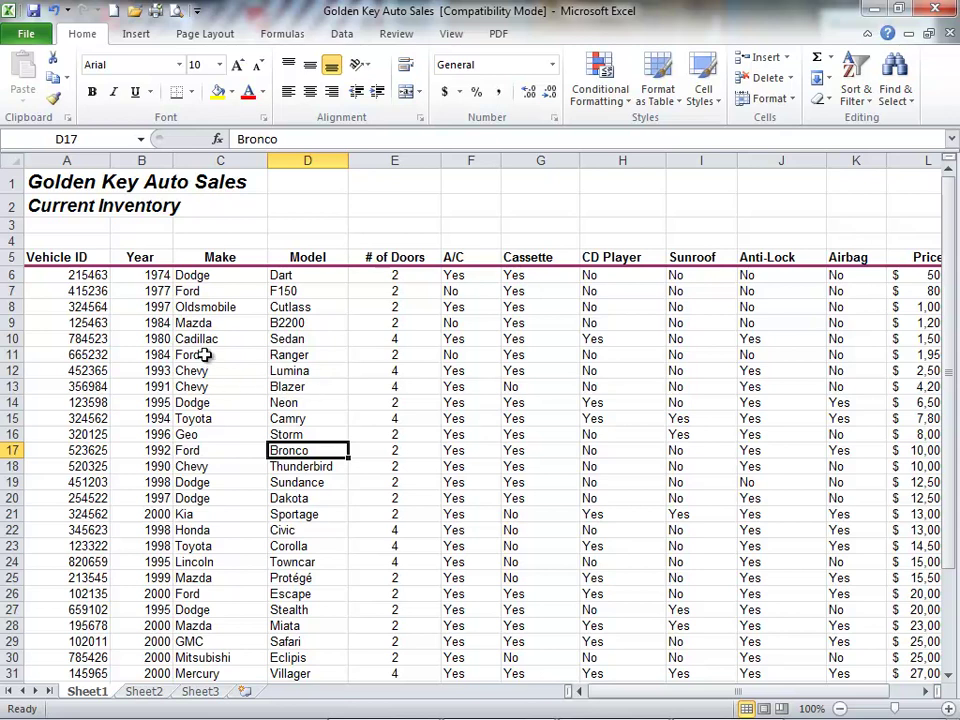
{"action": "left_click", "coordinate": [196, 372]}
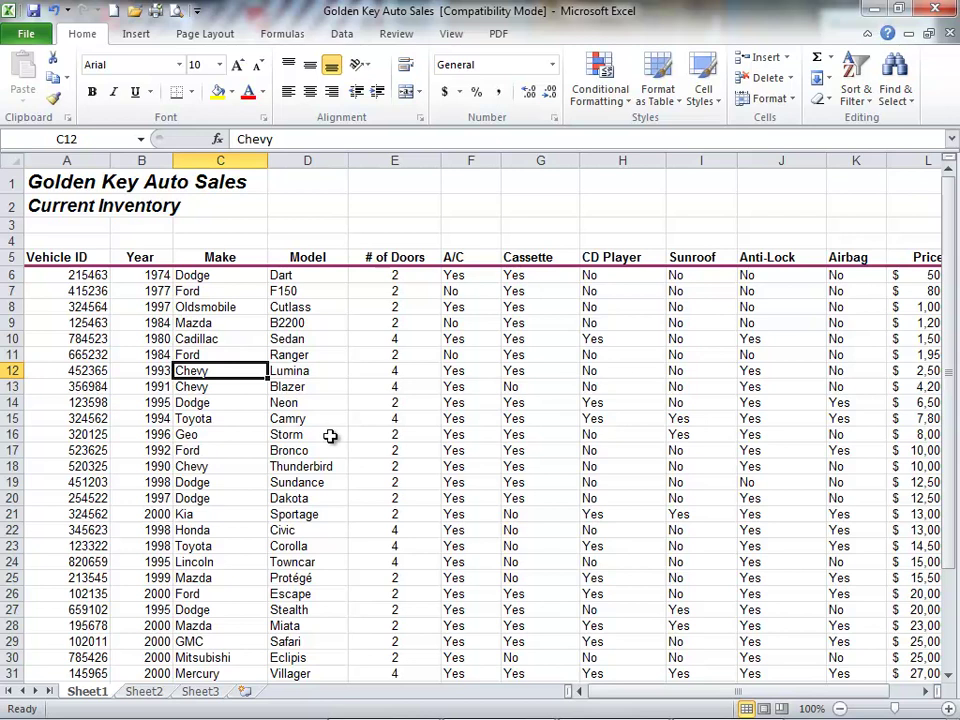
{"action": "left_click", "coordinate": [394, 404]}
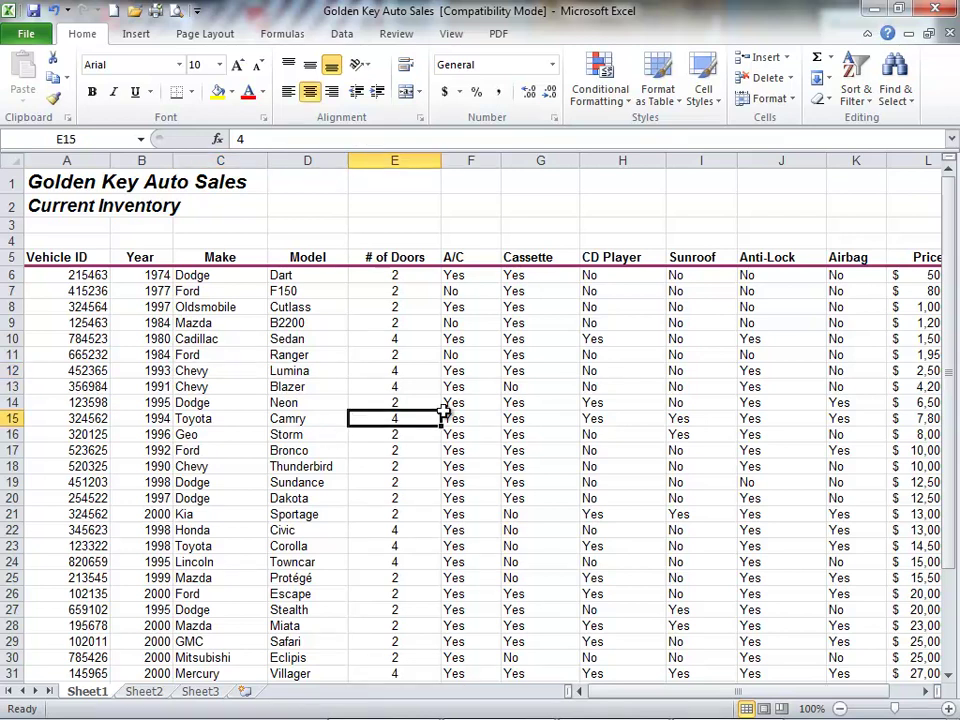
{"action": "left_click", "coordinate": [465, 372]}
{"action": "left_click", "coordinate": [463, 450]}
- Start a custom sort of the inventory list with Make as the first sort column
{"action": "left_click", "coordinate": [310, 398]}
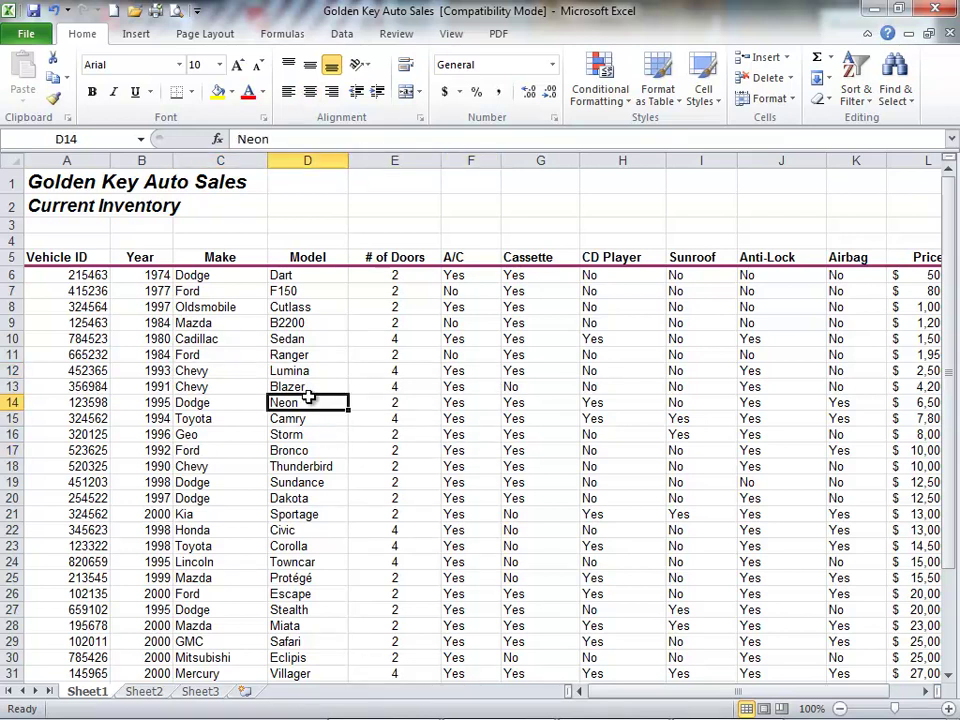
{"action": "left_click", "coordinate": [855, 95]}
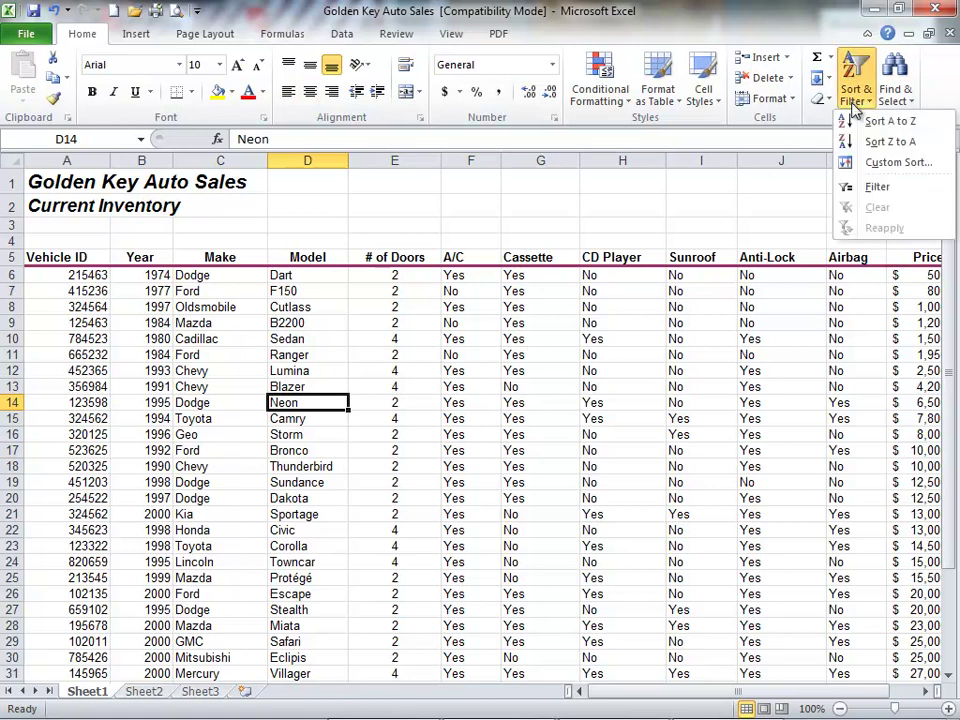
{"action": "left_click", "coordinate": [867, 166]}
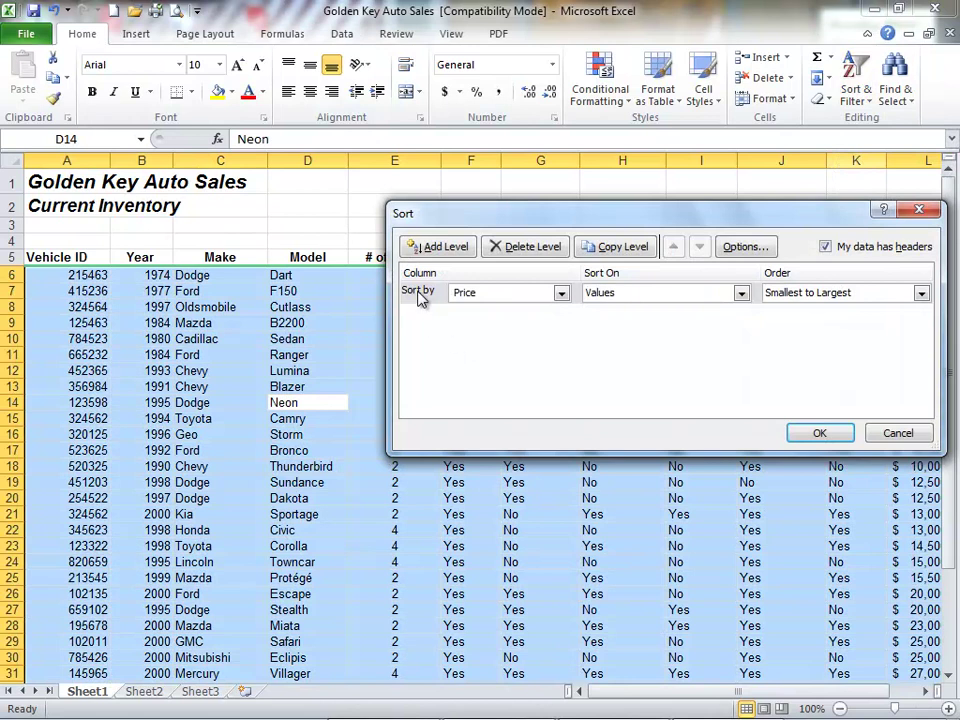
{"action": "left_click", "coordinate": [491, 297]}
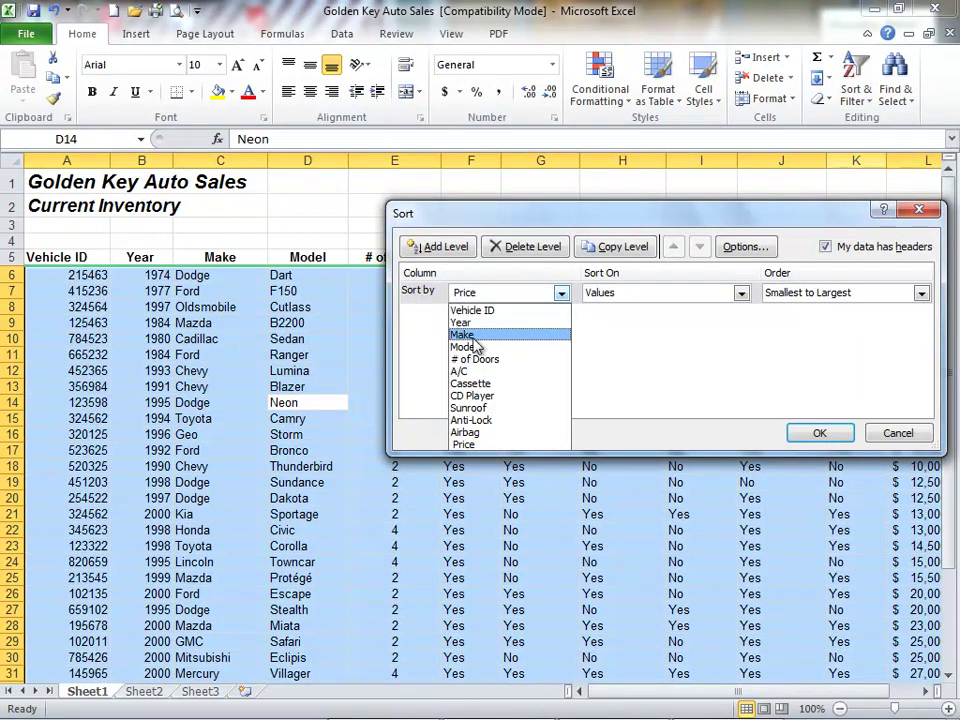
{"action": "left_click", "coordinate": [465, 336]}
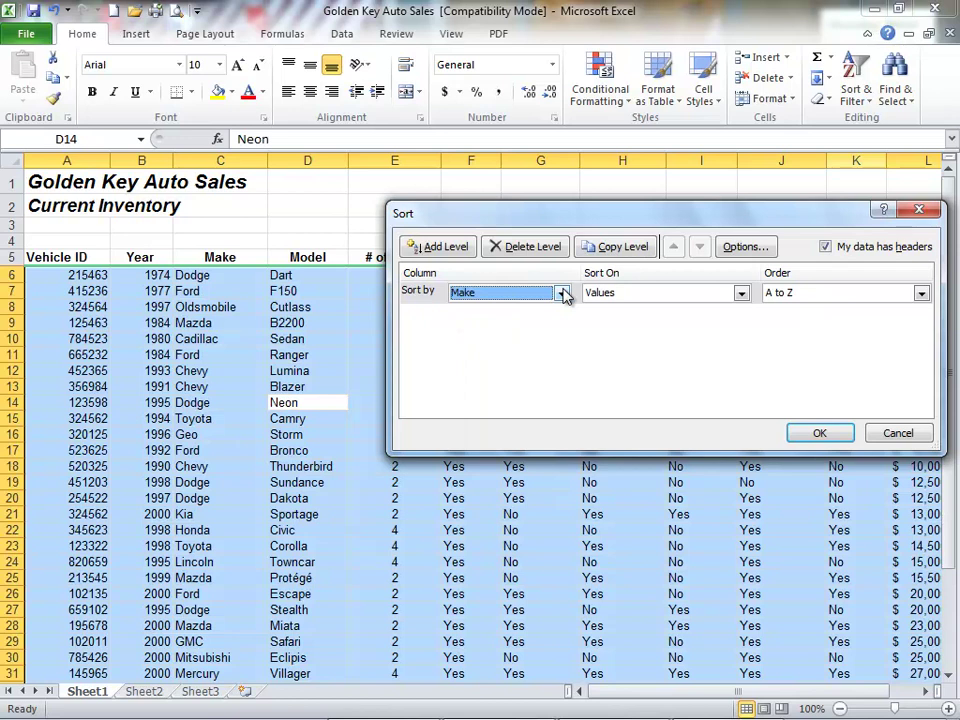
- Add Model as the second sort level, keep Make in A to Z order, and apply the custom sort
{"action": "left_click", "coordinate": [436, 250]}
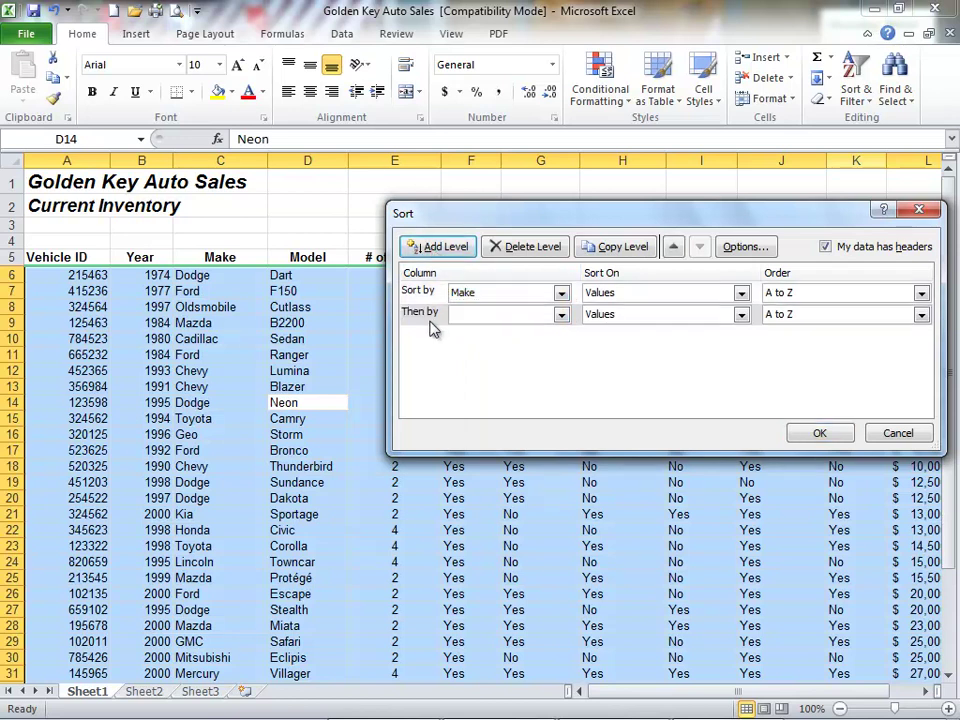
{"action": "left_click", "coordinate": [562, 316]}
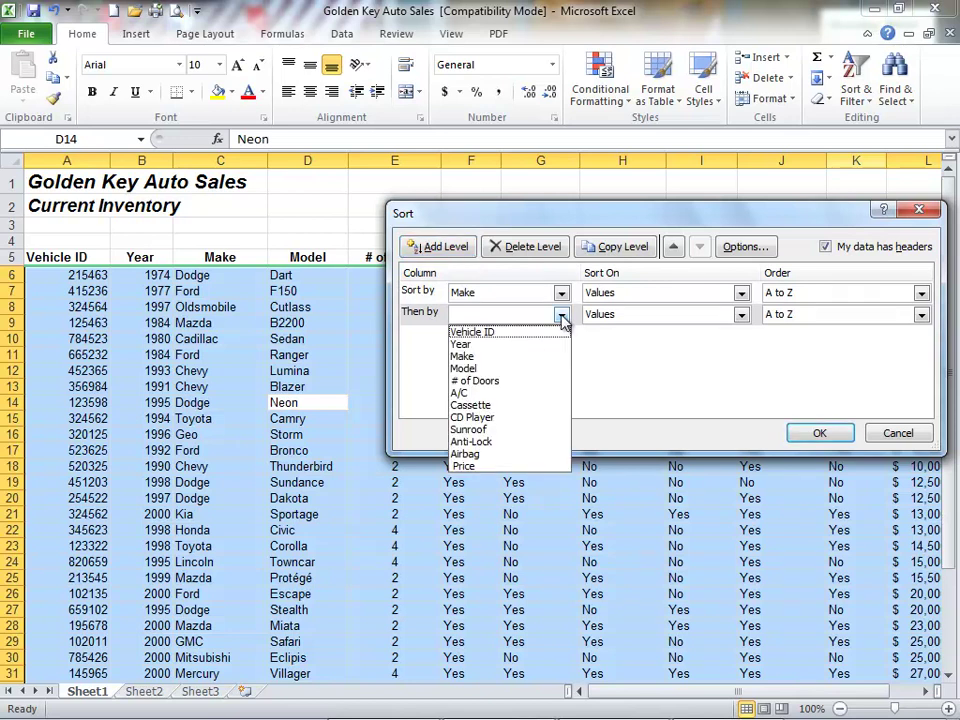
{"action": "left_click", "coordinate": [484, 371]}
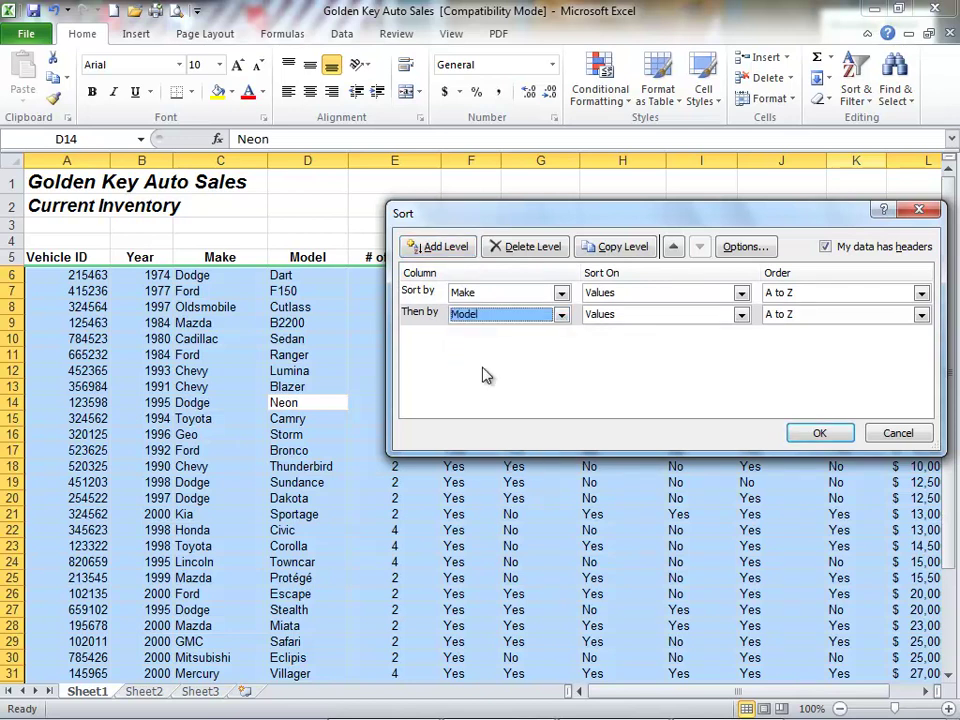
{"action": "left_click", "coordinate": [790, 293]}
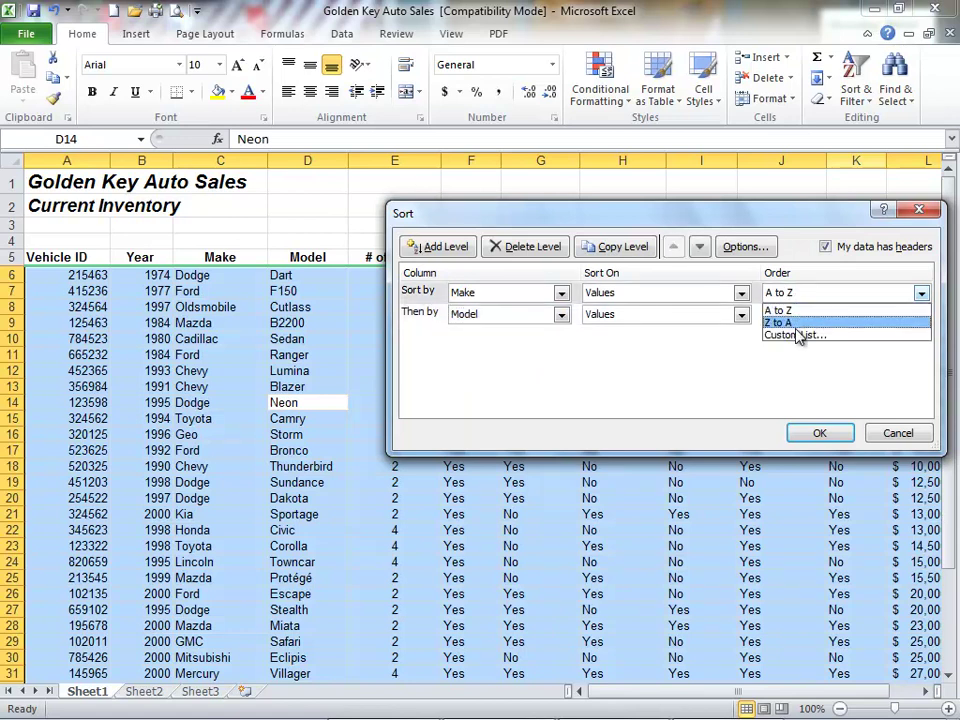
{"action": "left_click", "coordinate": [791, 306]}
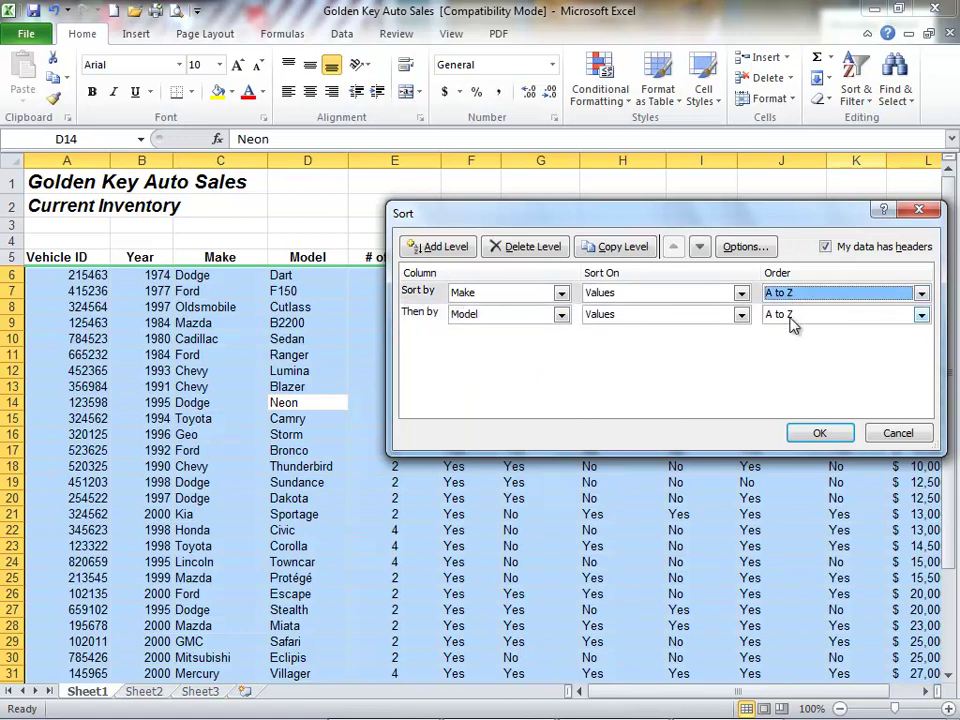
{"action": "left_click", "coordinate": [819, 435]}
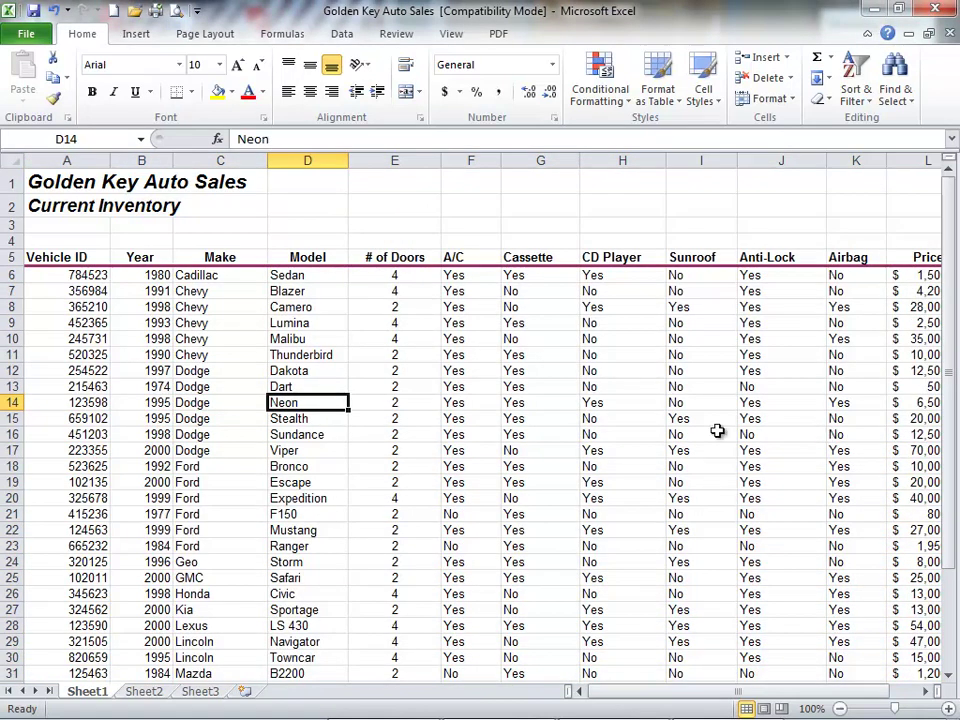
{"action": "left_click", "coordinate": [229, 325]}
{"action": "left_click", "coordinate": [229, 372]}
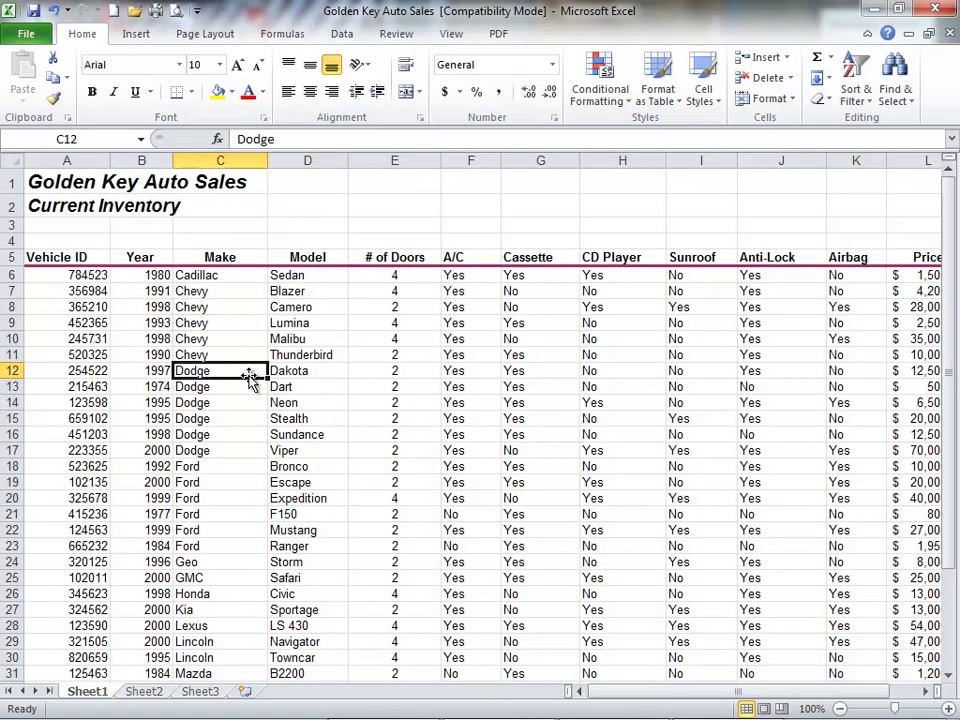
{"action": "left_click", "coordinate": [224, 466]}
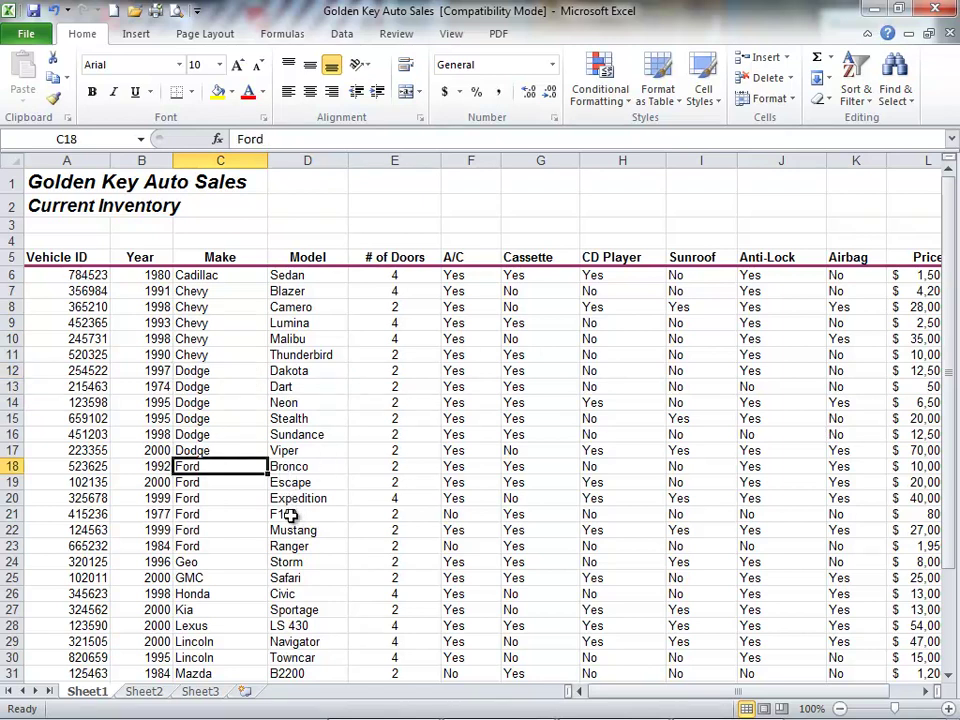
{"action": "left_click", "coordinate": [323, 449]}
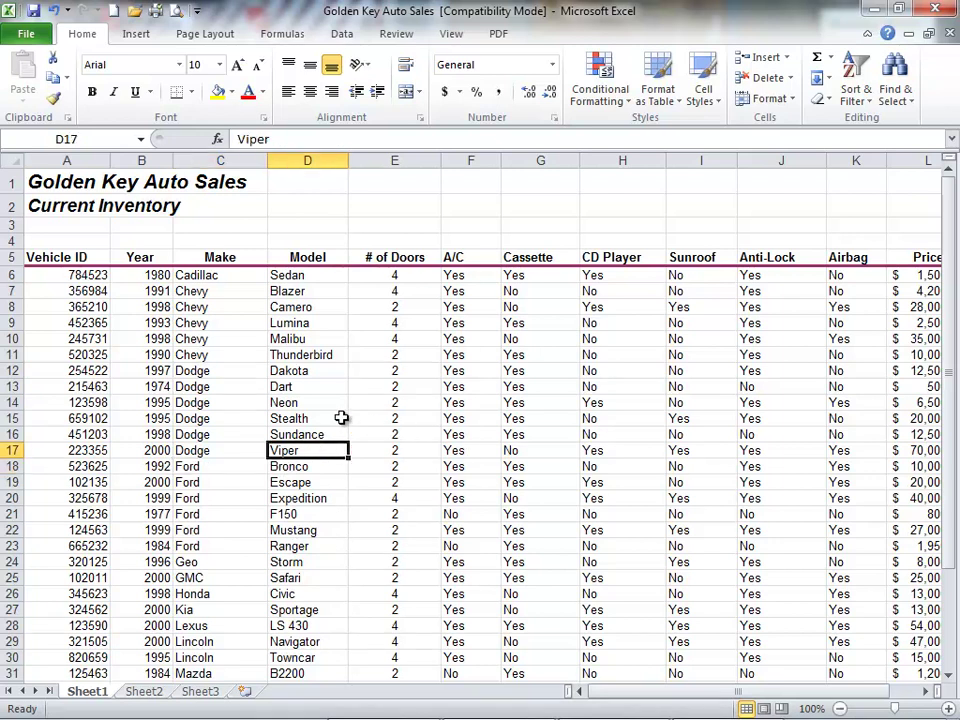
{"action": "left_click", "coordinate": [220, 387]}
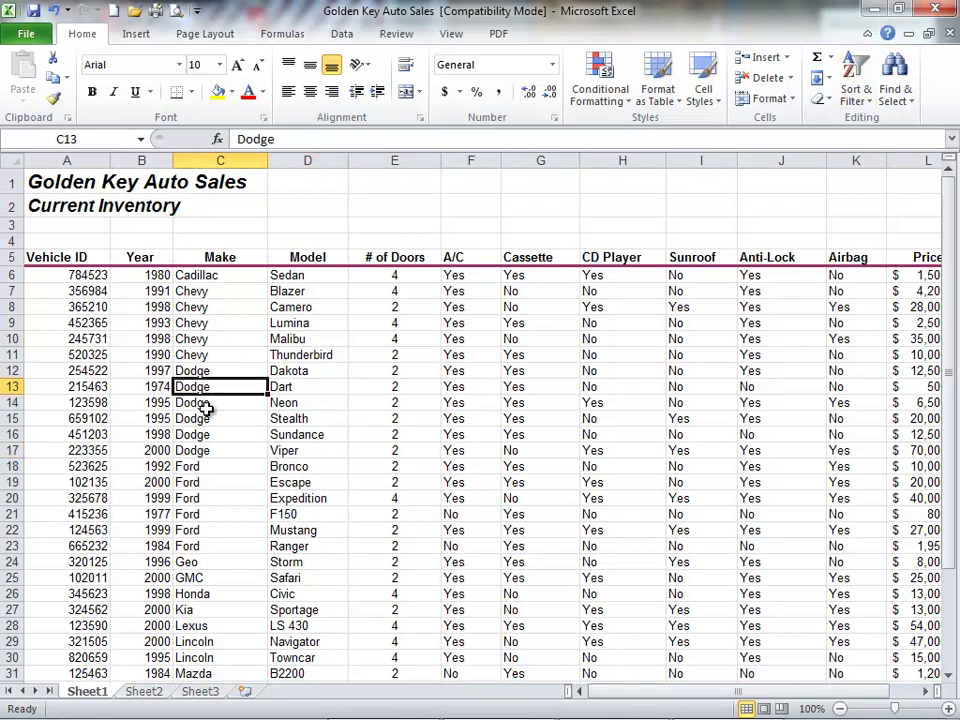
- Custom sort the inventory by Make from A to Z and then by Price from largest to smallest
{"action": "right_click", "coordinate": [300, 362]}
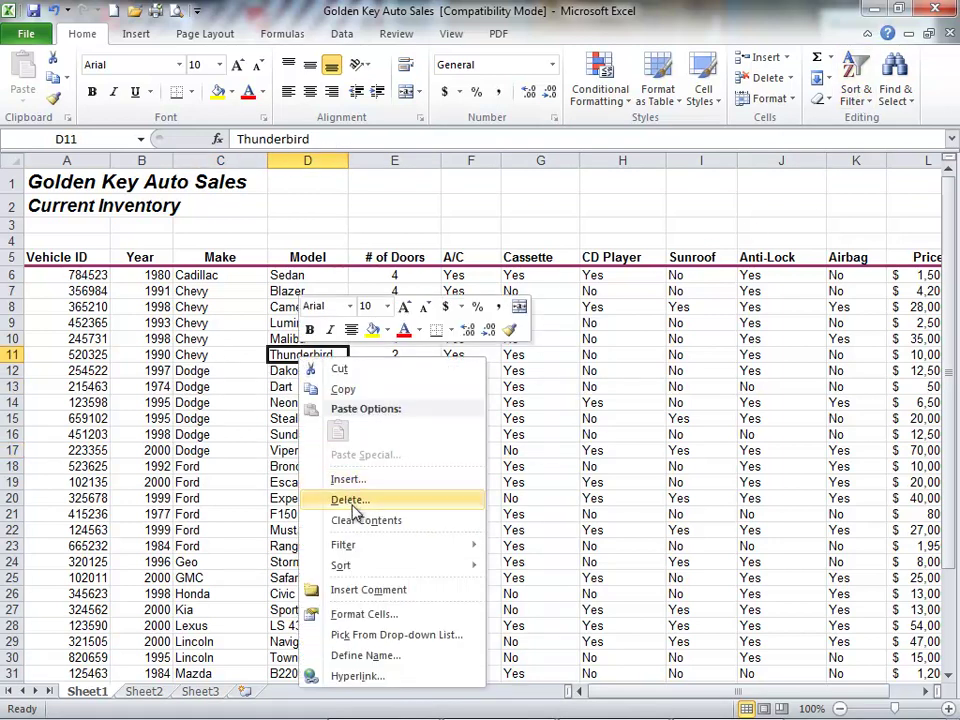
{"action": "mouse_move", "coordinate": [364, 567]}
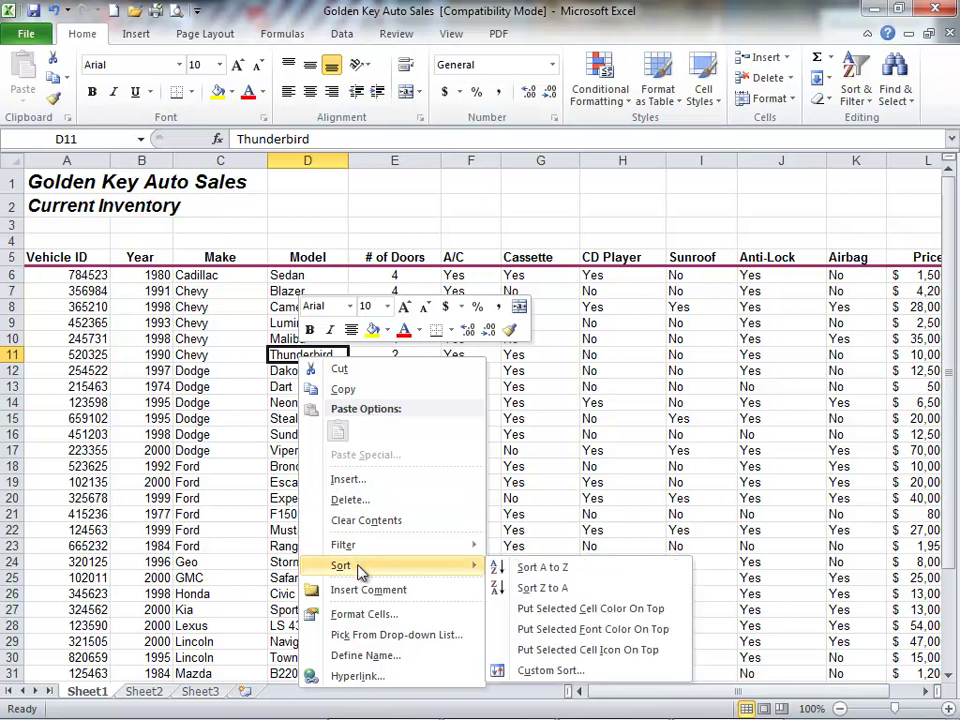
{"action": "left_click", "coordinate": [548, 670]}
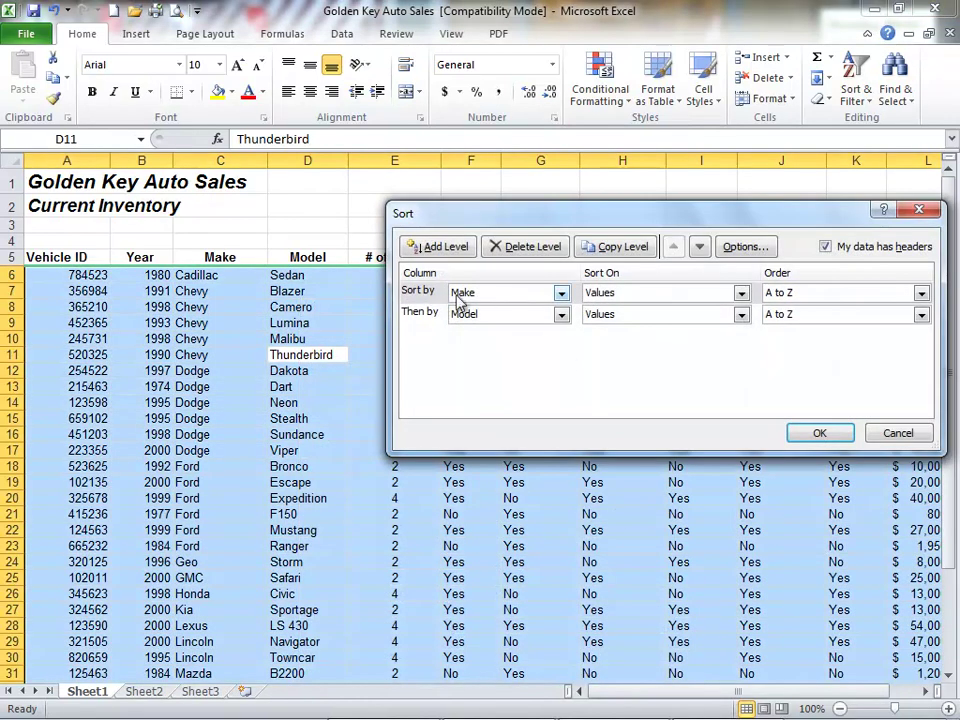
{"action": "left_click", "coordinate": [469, 316]}
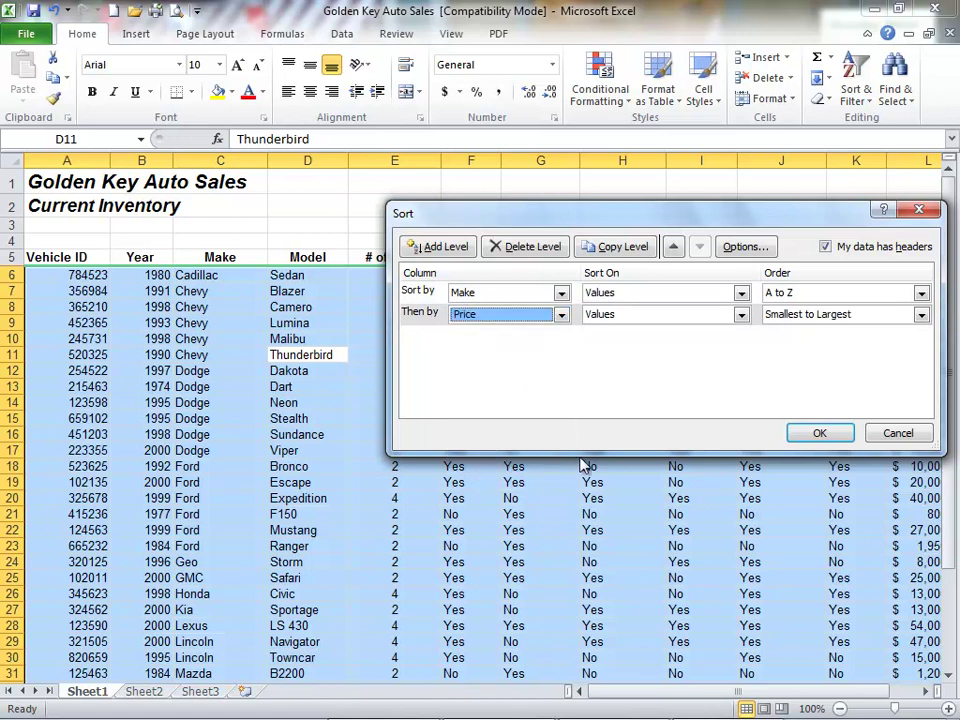
{"action": "left_click", "coordinate": [814, 317]}
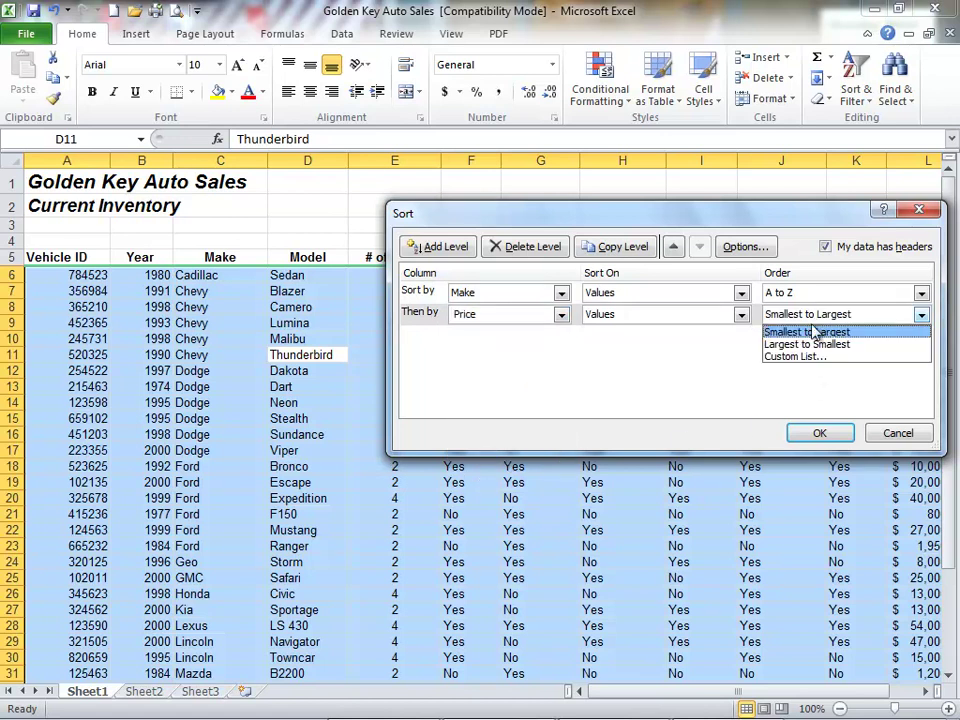
{"action": "left_click", "coordinate": [812, 343]}
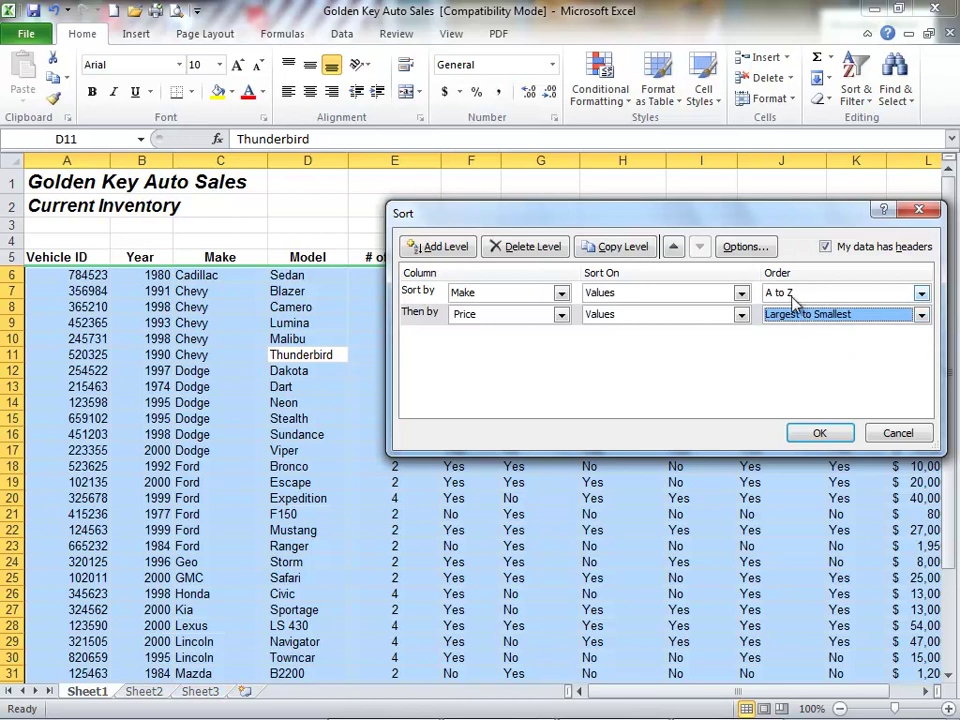
{"action": "left_click", "coordinate": [820, 434]}
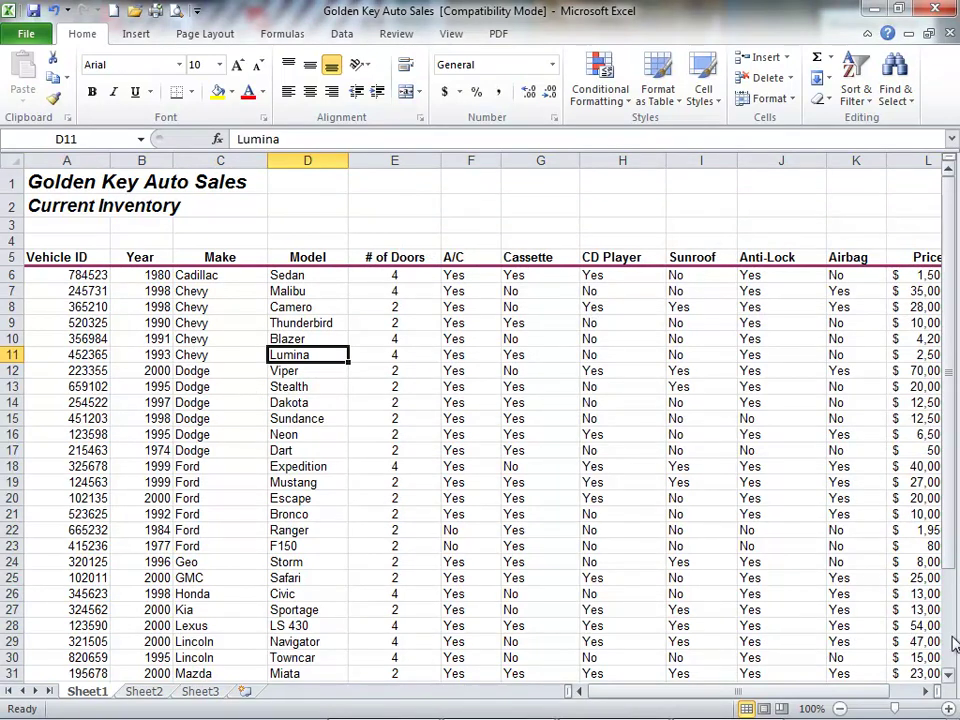
- Examine the order of the prices within each make in the sorted inventory list
{"action": "left_click", "coordinate": [930, 695]}
{"action": "left_click", "coordinate": [828, 450]}
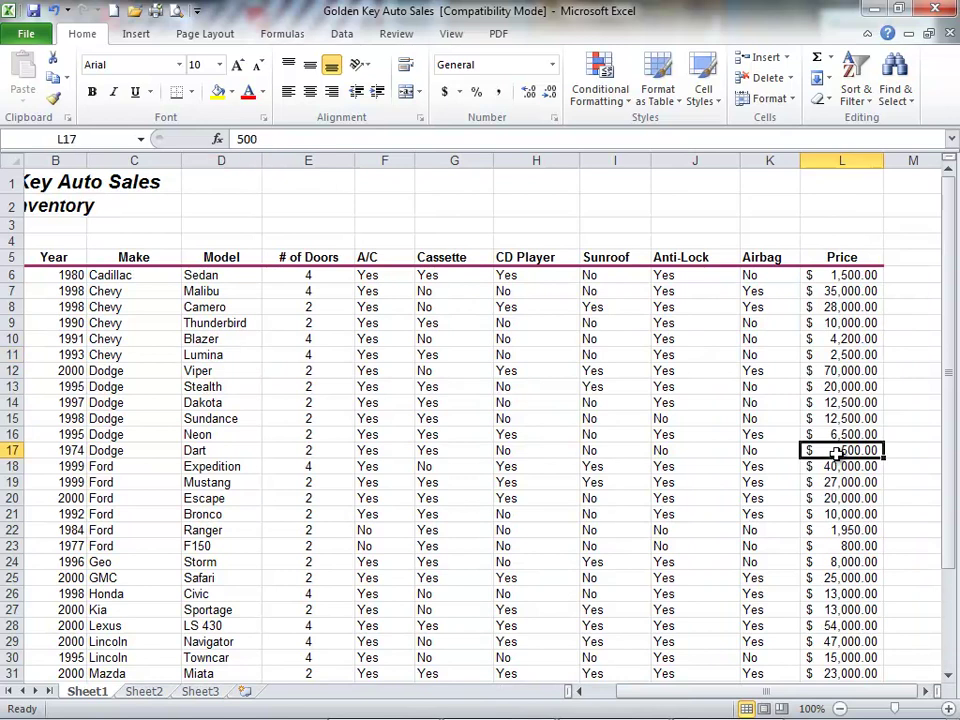
{"action": "left_click", "coordinate": [832, 481]}
{"action": "left_click", "coordinate": [830, 498]}
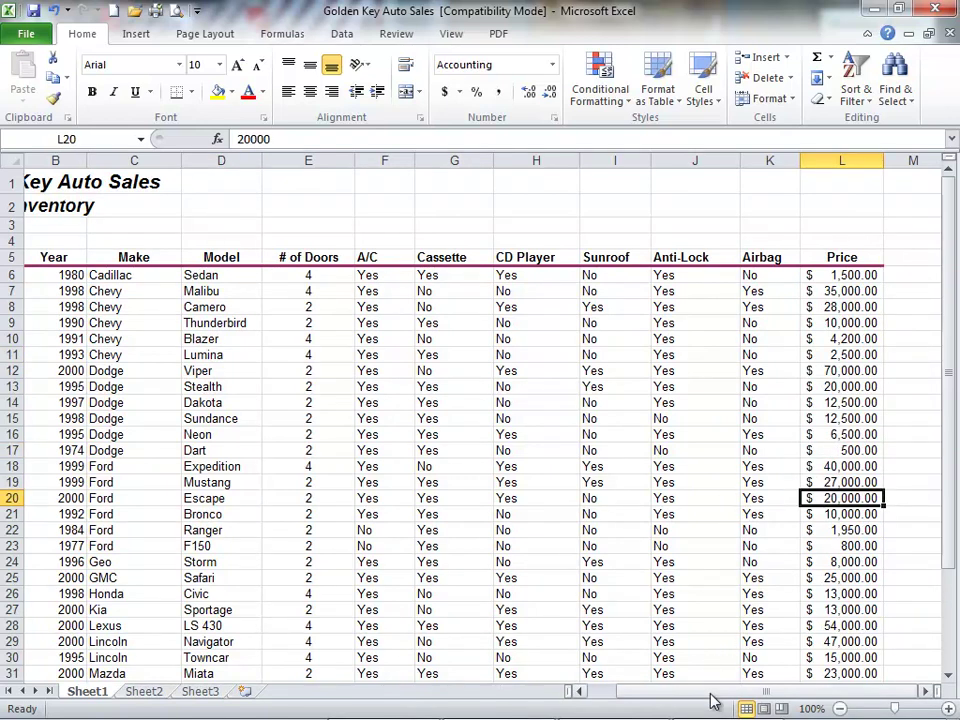
{"action": "left_click_drag", "start_coordinate": [713, 700], "coordinate": [650, 700]}
{"action": "left_click", "coordinate": [215, 370]}
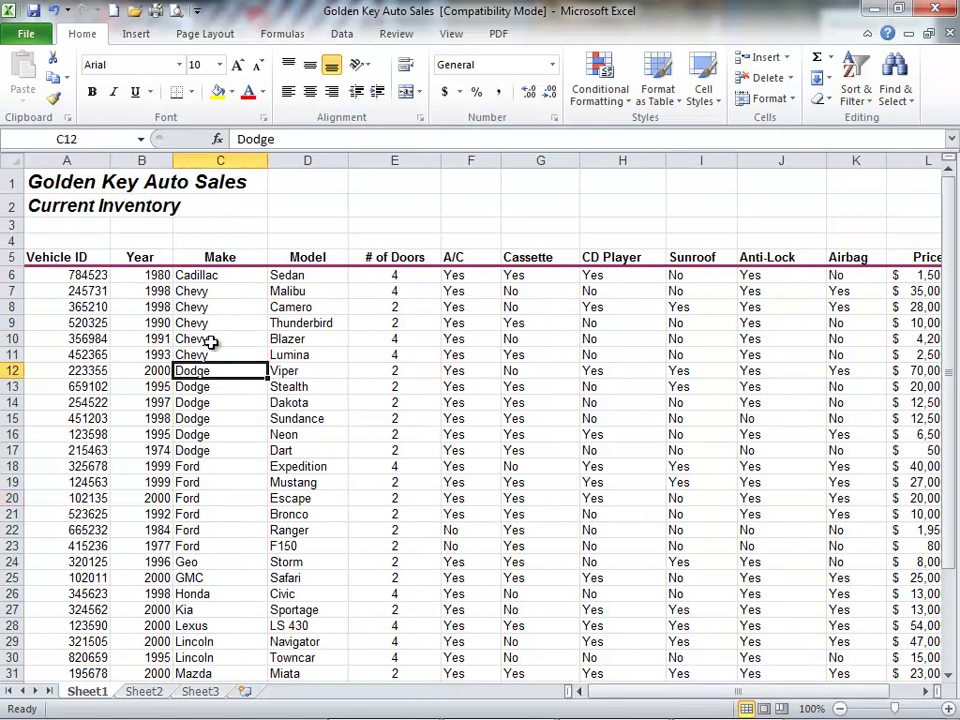
{"action": "left_click", "coordinate": [212, 340]}
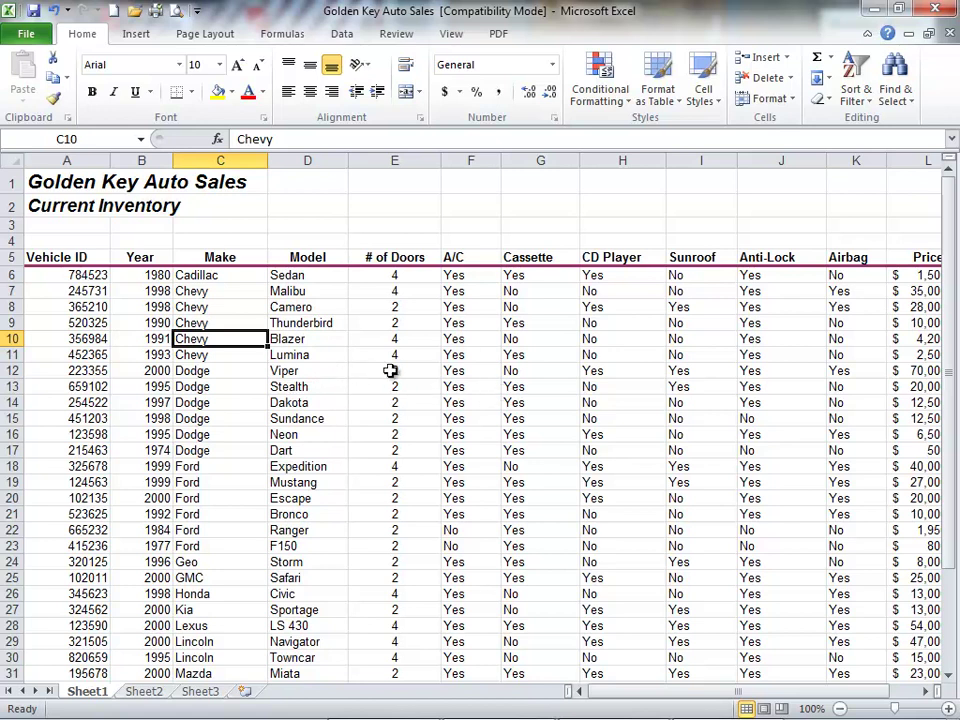
- Turn on filtering for the inventory list's column headings
{"action": "left_click", "coordinate": [283, 399]}
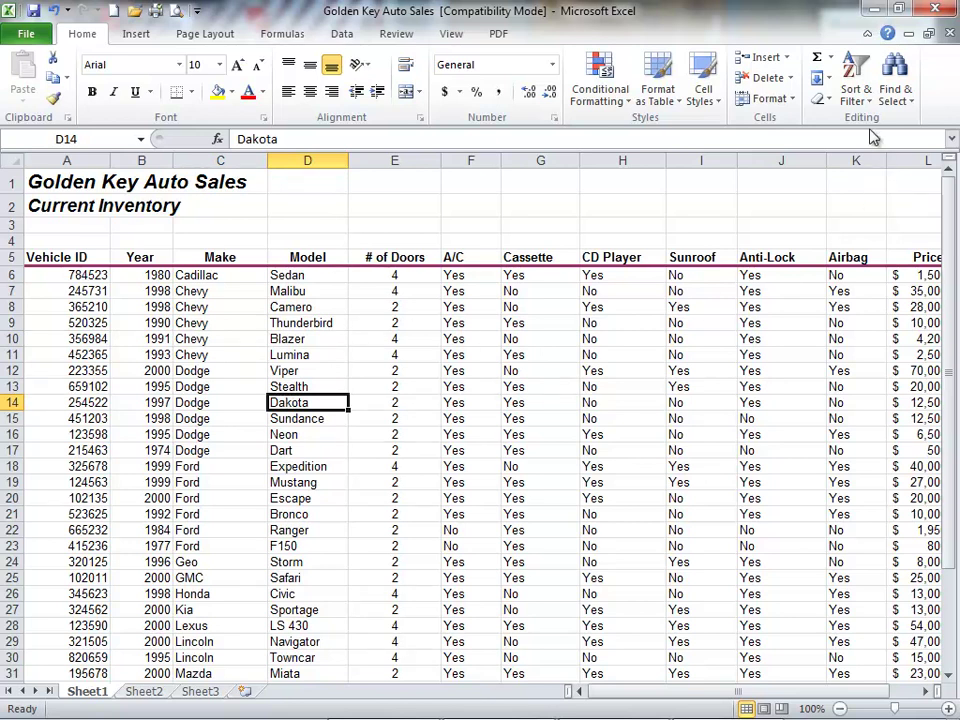
{"action": "left_click", "coordinate": [857, 100]}
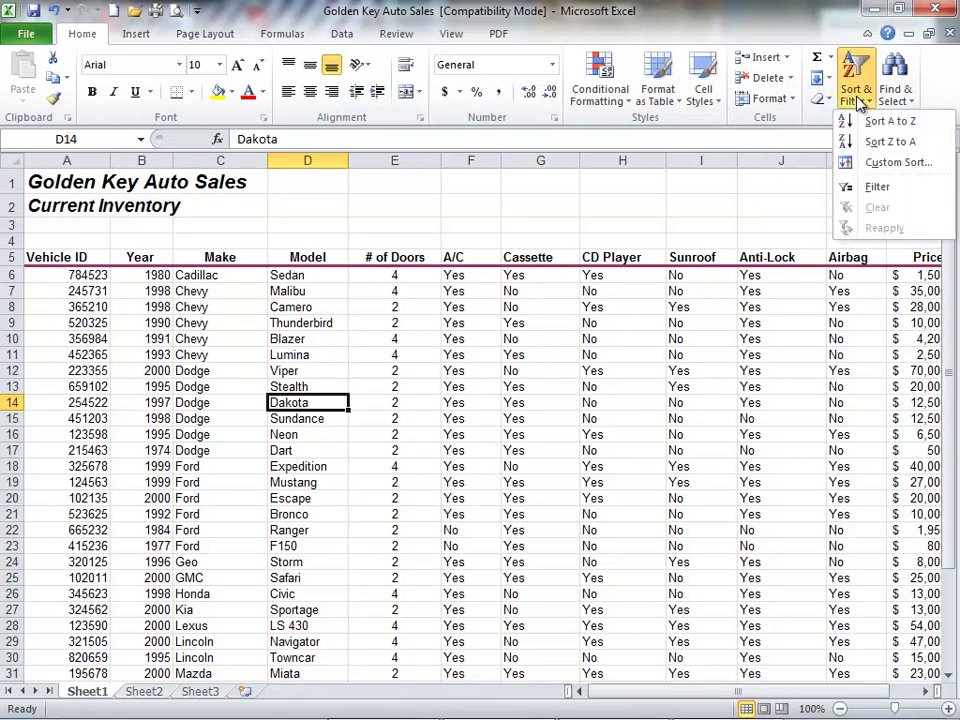
{"action": "left_click", "coordinate": [876, 189]}
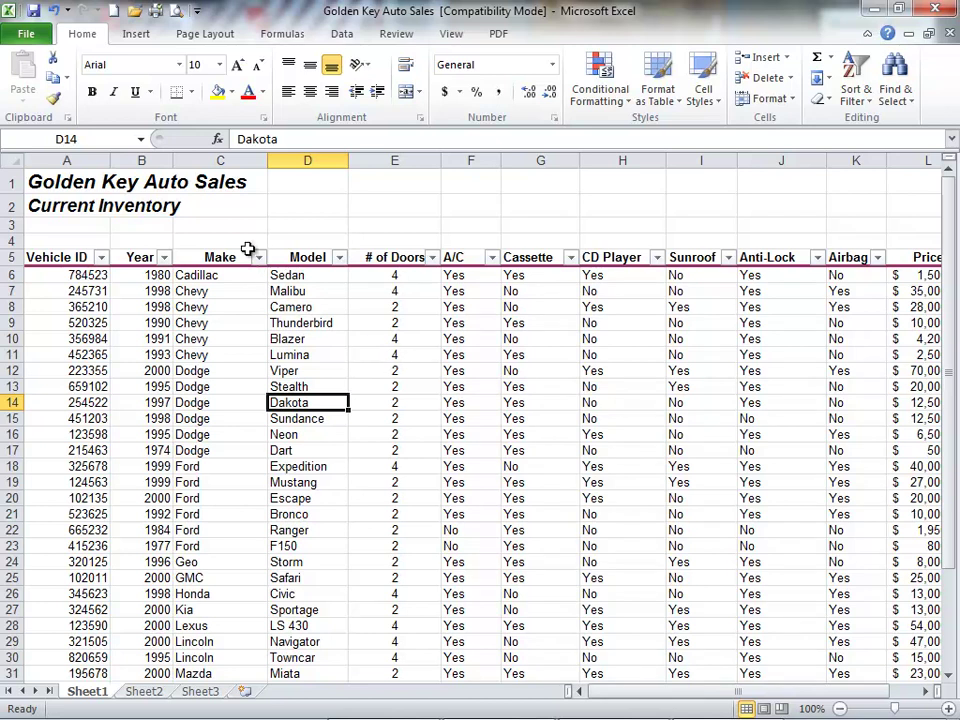
- Filter the Make column to show only Chevy vehicles
{"action": "left_click", "coordinate": [257, 262]}
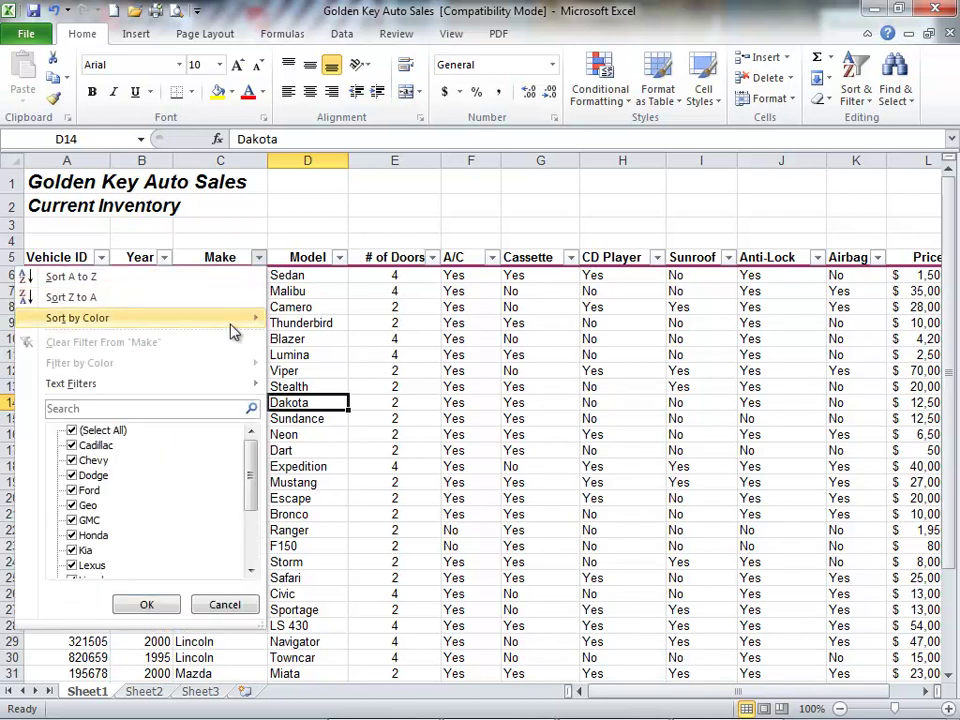
{"action": "left_click", "coordinate": [72, 432]}
{"action": "left_click", "coordinate": [72, 461]}
{"action": "left_click", "coordinate": [147, 606]}
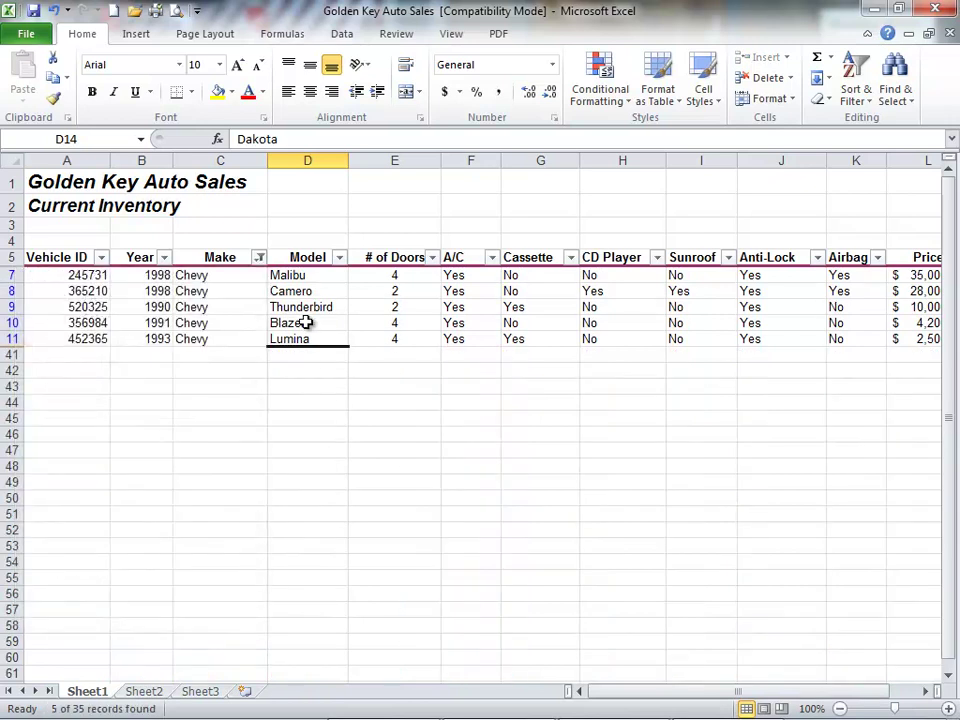
- Filter the # of Doors column to show only vehicles with 4 doors
{"action": "left_click", "coordinate": [432, 258]}
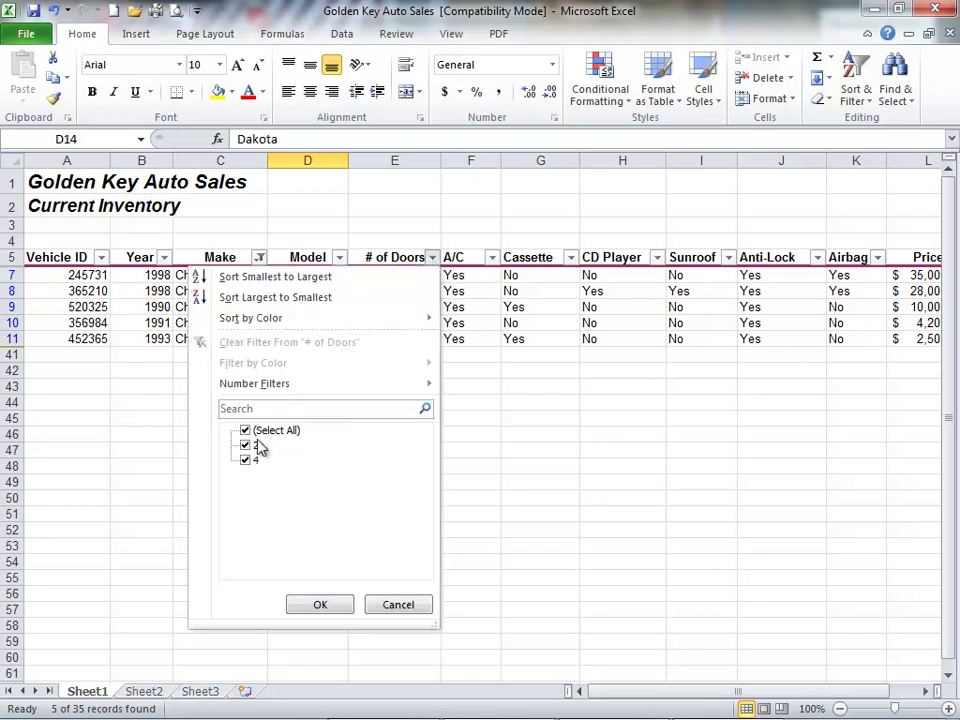
{"action": "left_click", "coordinate": [245, 446]}
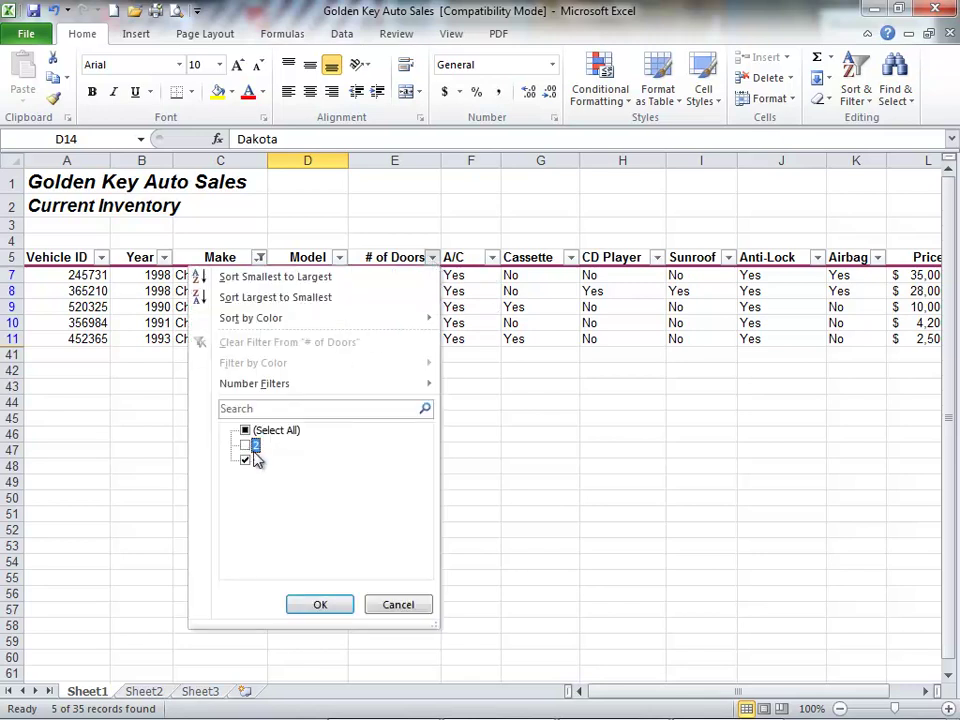
{"action": "left_click", "coordinate": [323, 606]}
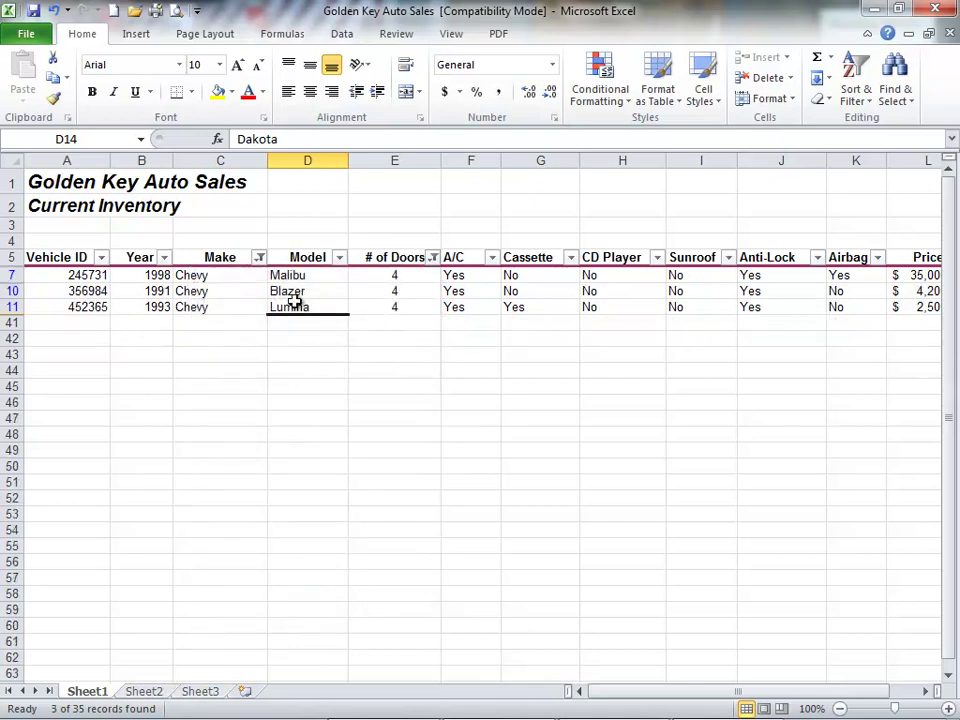
{"action": "left_click", "coordinate": [276, 292]}
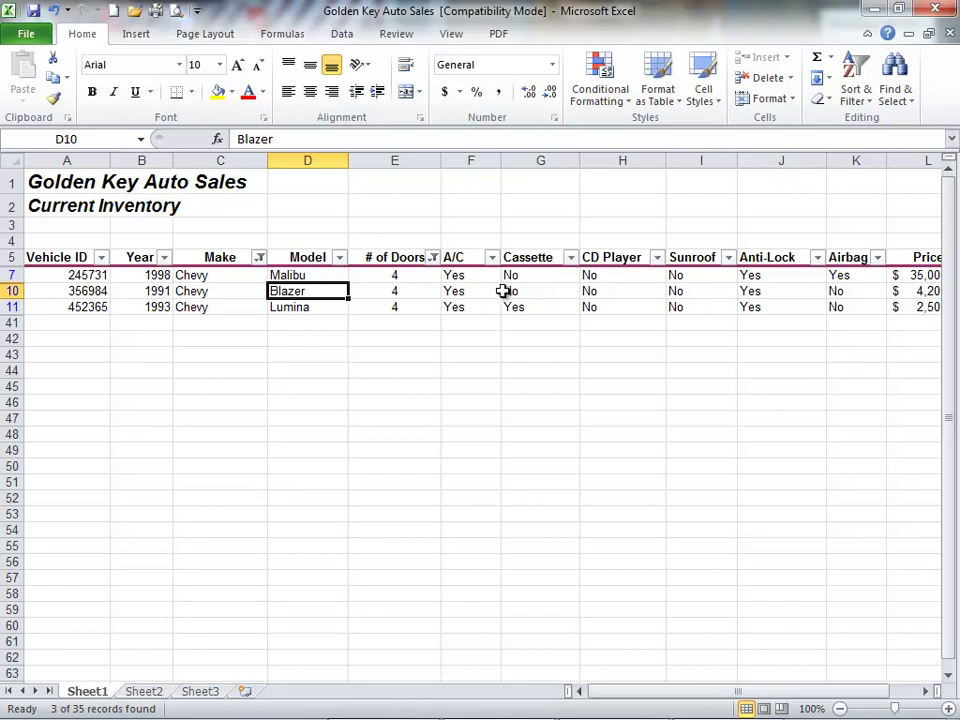
- Clear the Make and # of Doors filters while keeping filtering turned on
{"action": "left_click", "coordinate": [862, 104]}
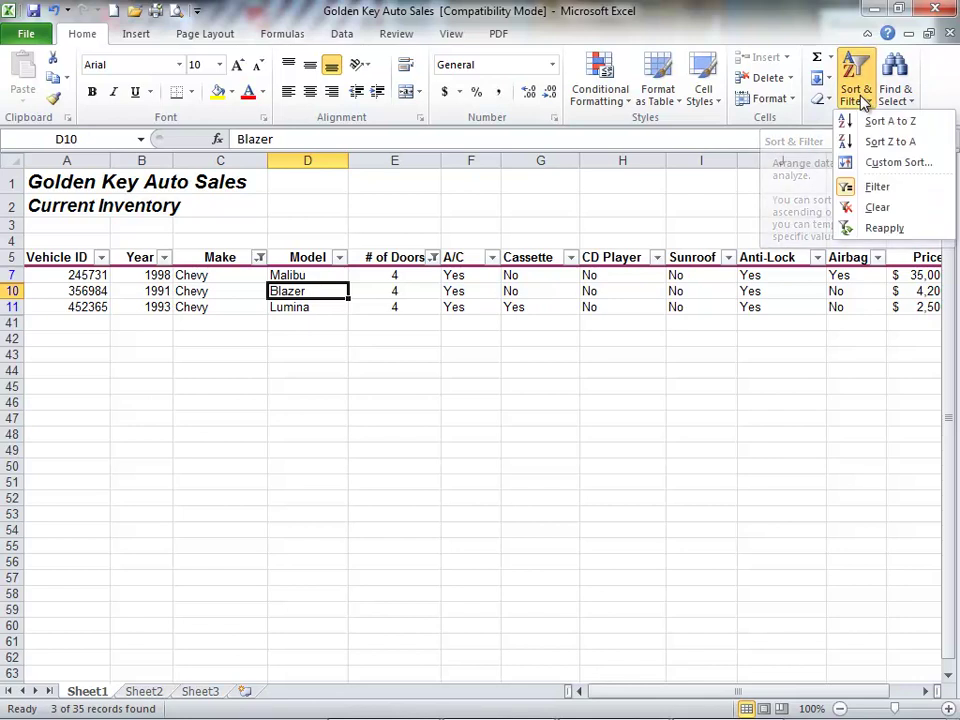
{"action": "left_click", "coordinate": [875, 208]}
{"action": "left_click", "coordinate": [395, 404]}
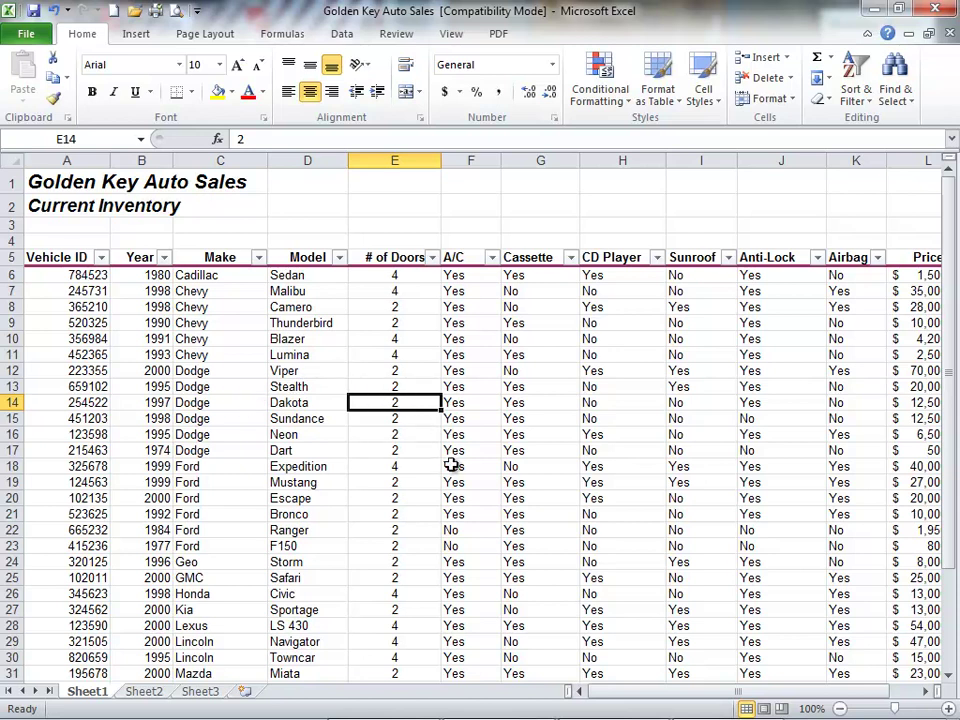
- Filter the Make column to show only Chevy and Ford vehicles
{"action": "left_click", "coordinate": [259, 258]}
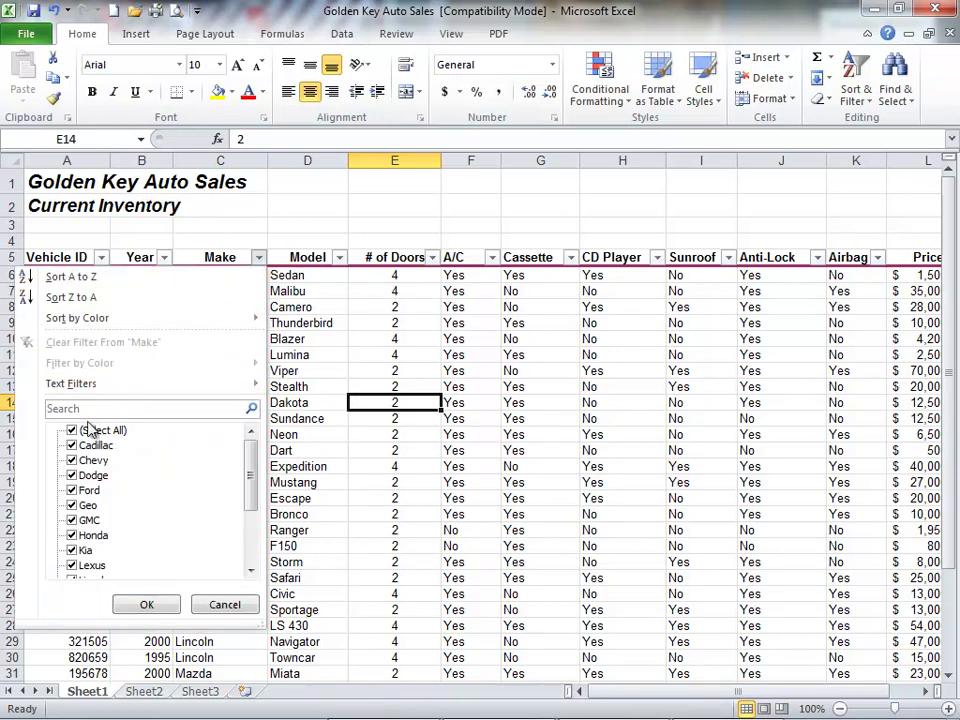
{"action": "left_click", "coordinate": [72, 431]}
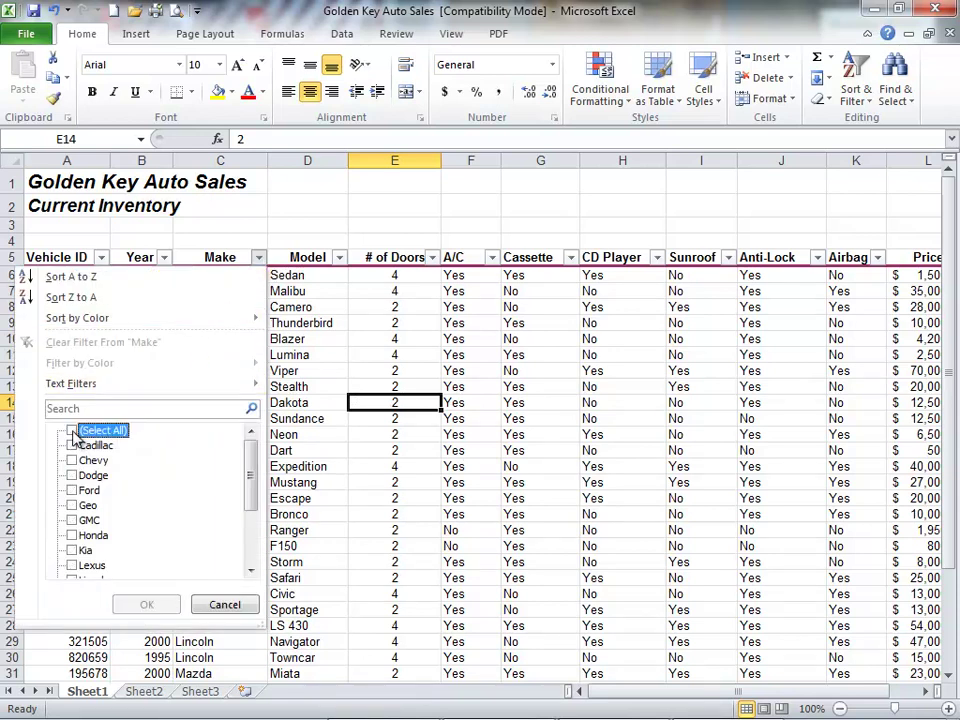
{"action": "left_click", "coordinate": [72, 461]}
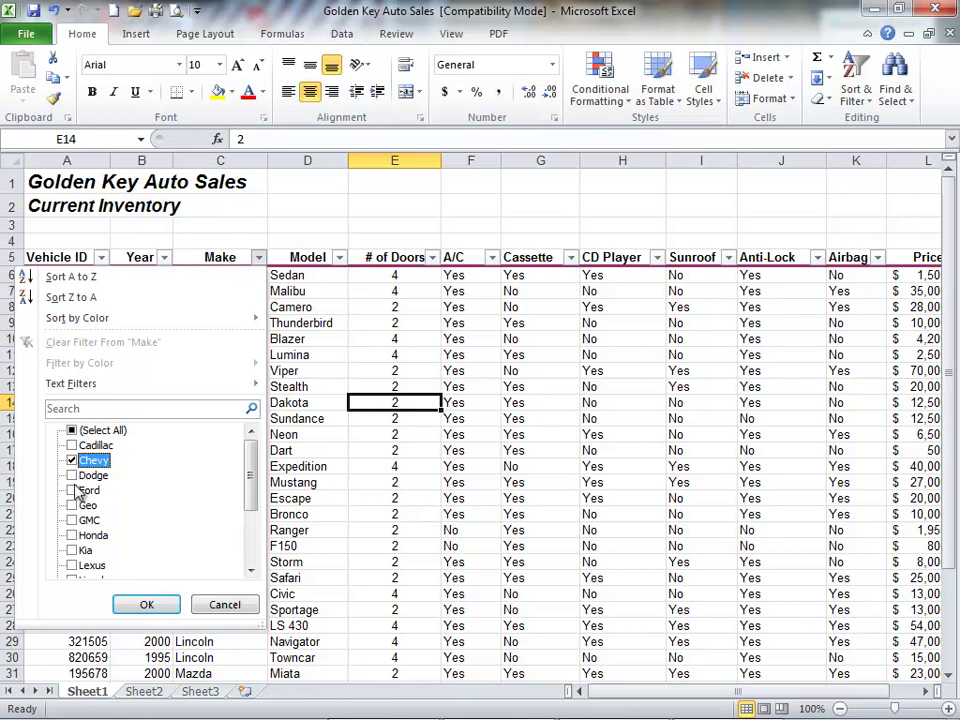
{"action": "left_click", "coordinate": [72, 491]}
{"action": "left_click", "coordinate": [150, 607]}
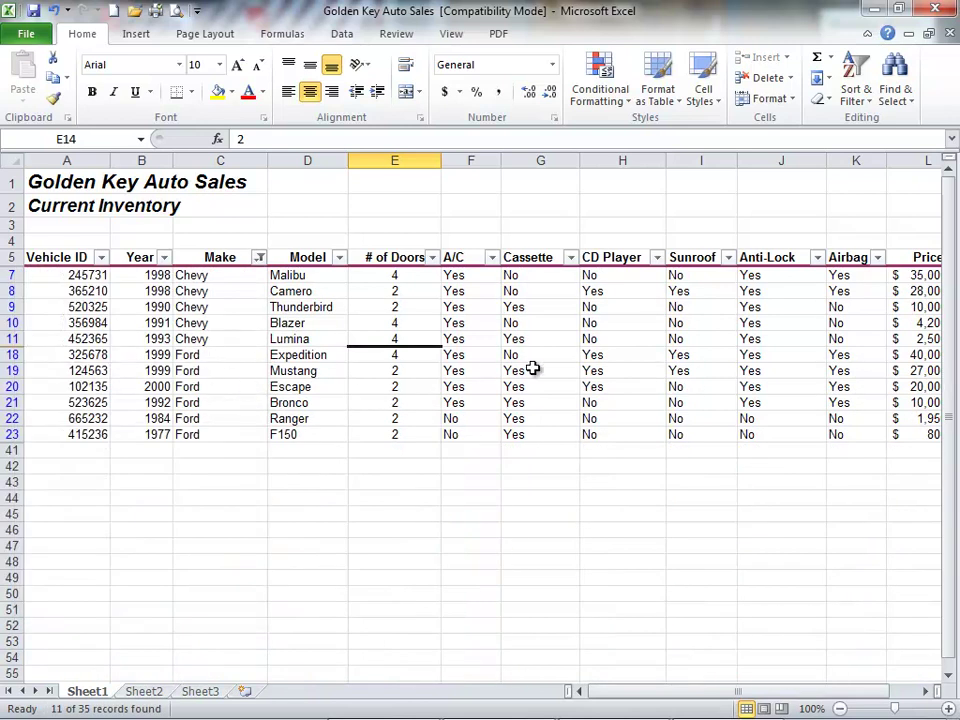
- Filter the CD Player column to show only vehicles marked Yes
{"action": "left_click", "coordinate": [658, 259]}
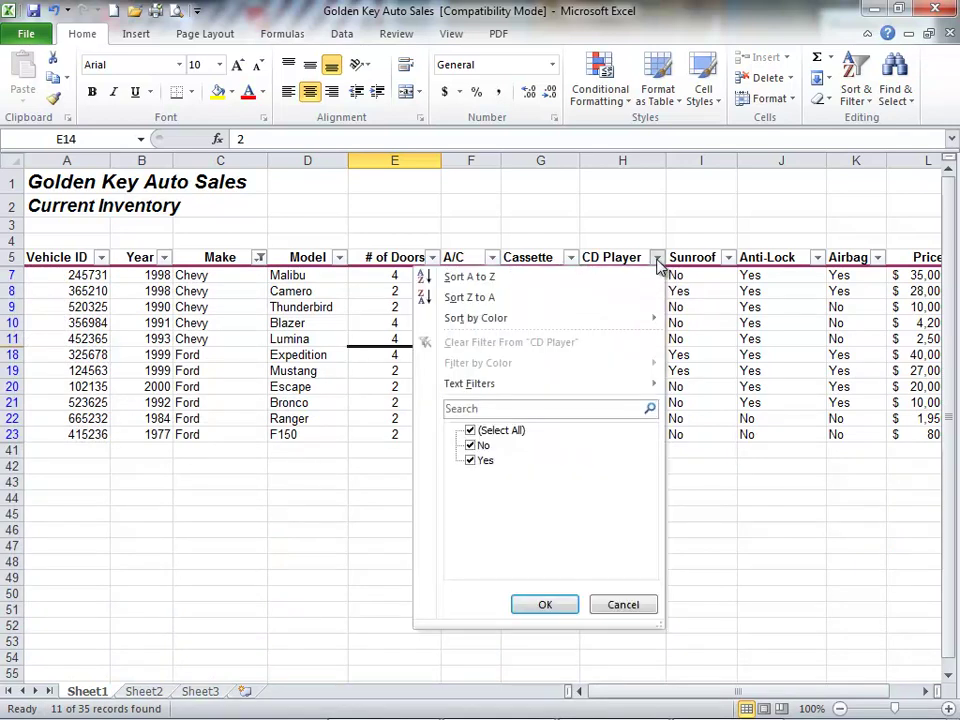
{"action": "left_click", "coordinate": [471, 446]}
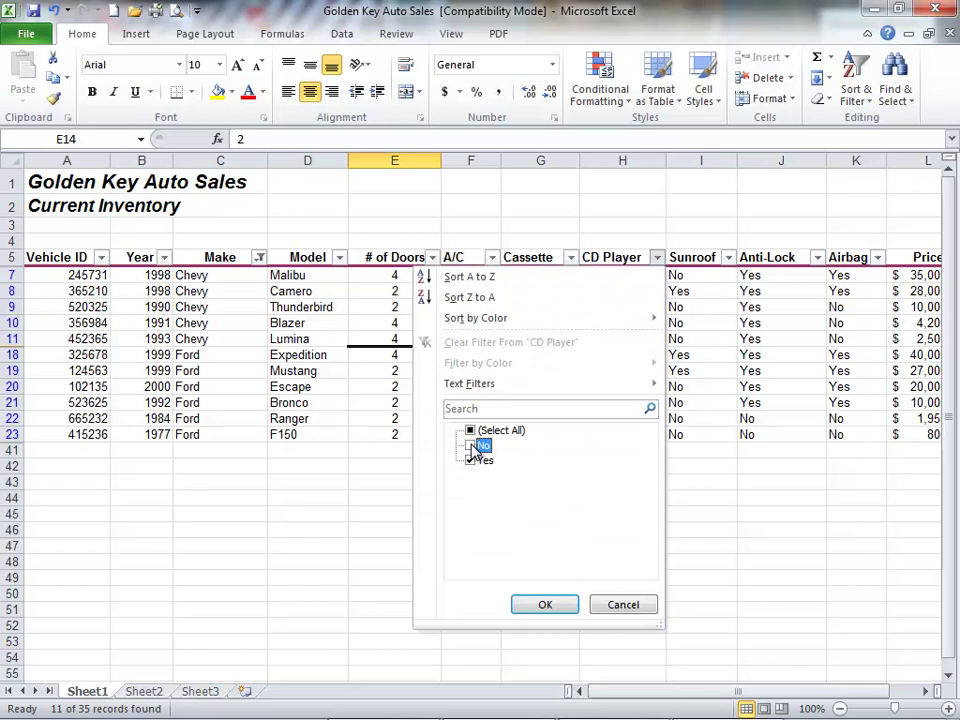
{"action": "left_click", "coordinate": [546, 606]}
- Clear the Make and CD Player filters while keeping filtering turned on
{"action": "left_click", "coordinate": [215, 308]}
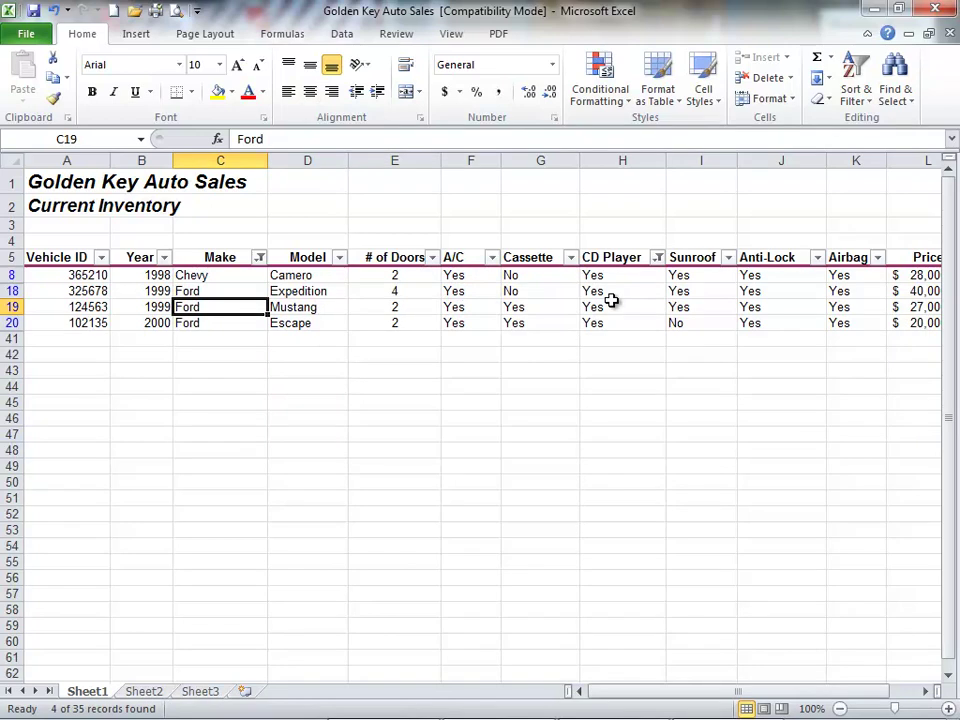
{"action": "left_click", "coordinate": [852, 100]}
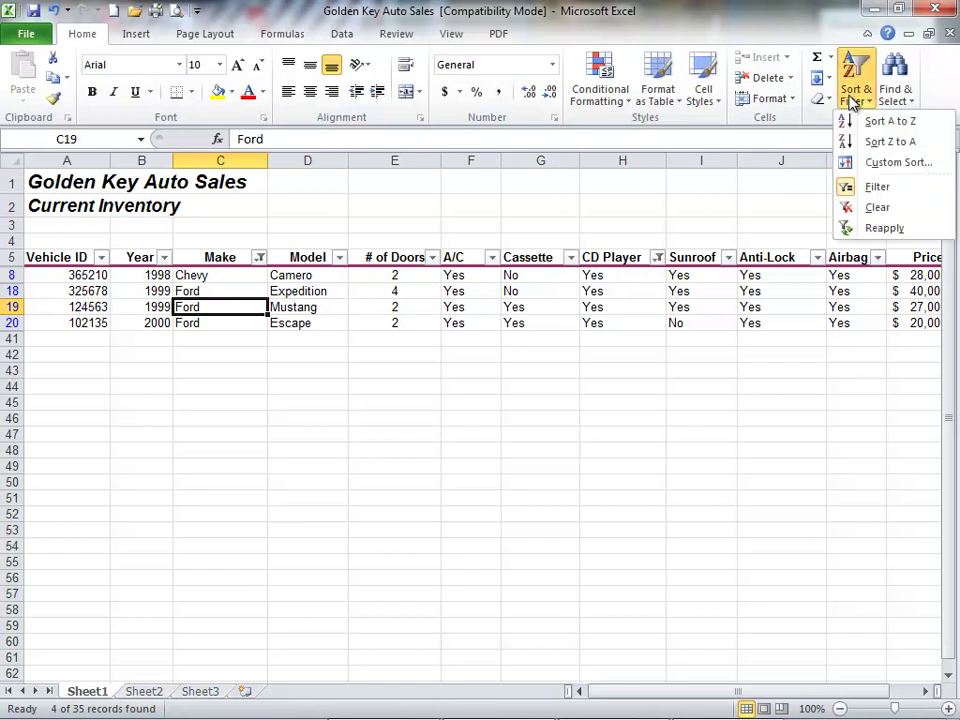
{"action": "left_click", "coordinate": [878, 211]}
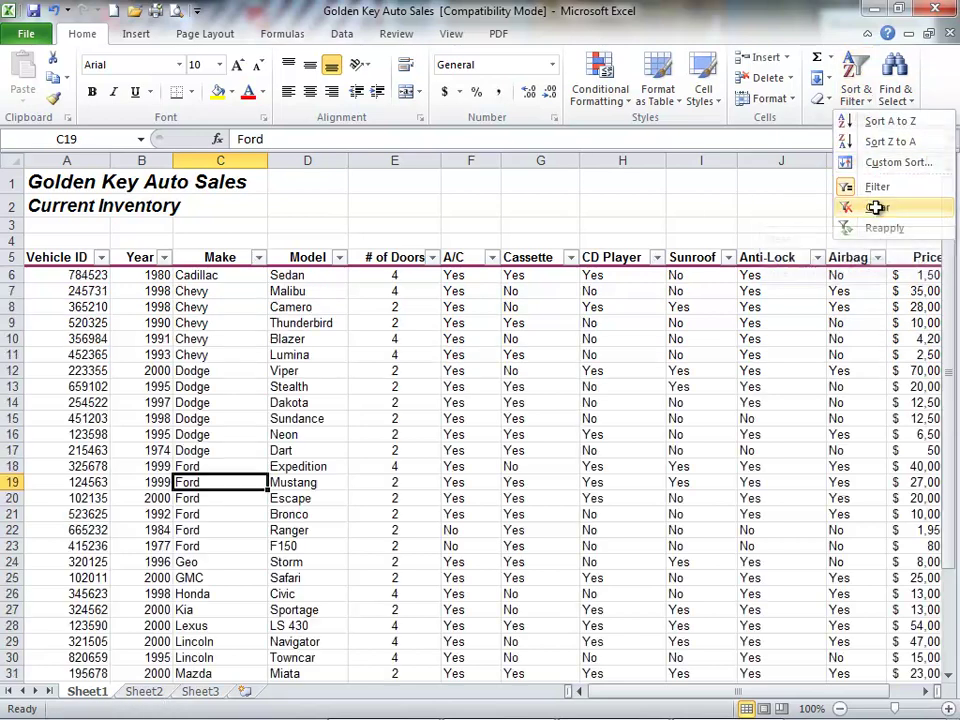
- Filter the Price column to show only vehicles priced less than 1000
{"action": "left_click", "coordinate": [927, 692]}
{"action": "left_click", "coordinate": [927, 692]}
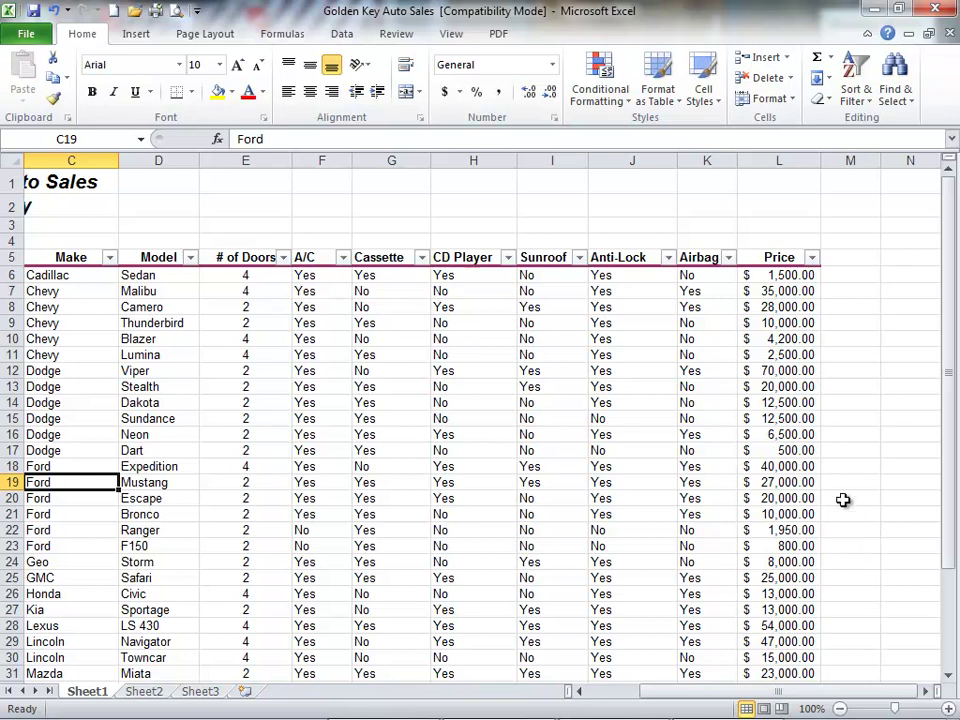
{"action": "left_click", "coordinate": [812, 259]}
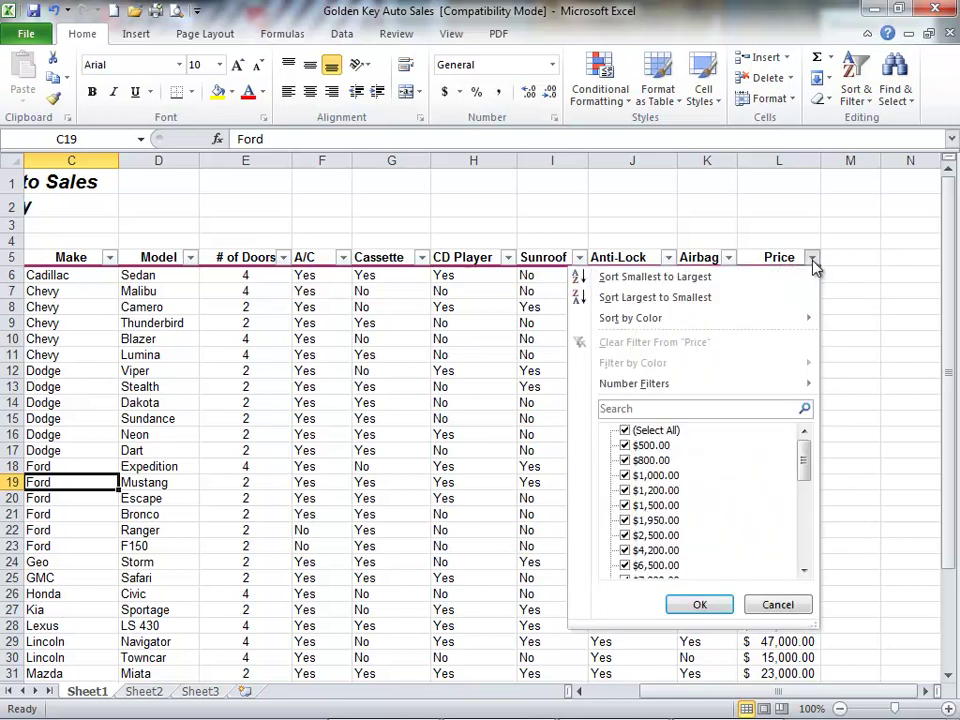
{"action": "mouse_move", "coordinate": [657, 387]}
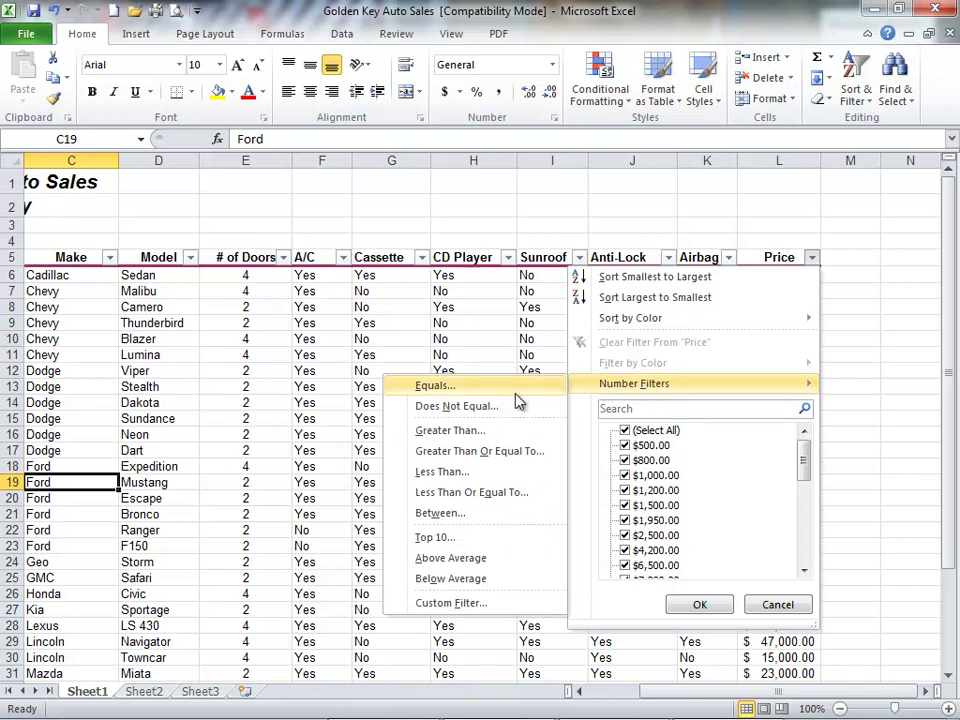
{"action": "left_click", "coordinate": [460, 472]}
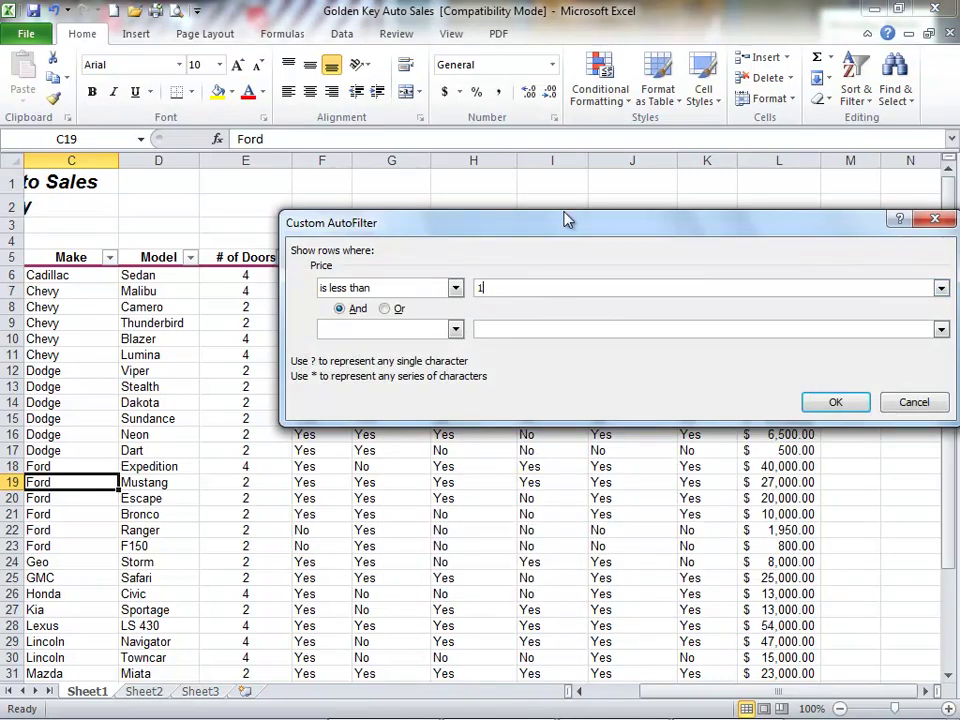
{"action": "left_click", "coordinate": [838, 403]}
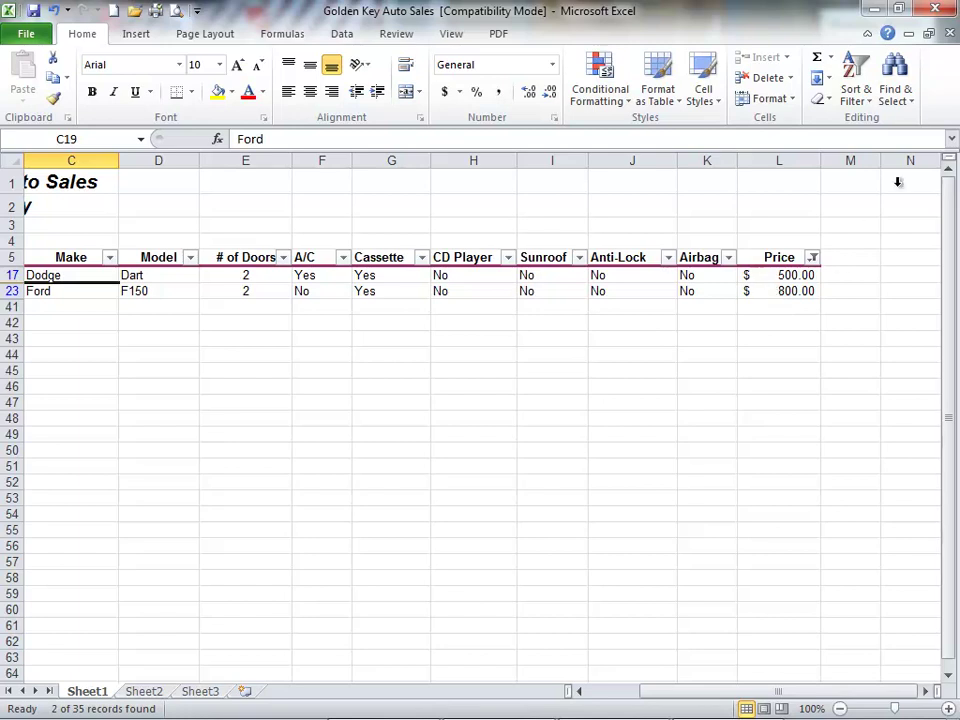
- Clear the less-than Price filter while keeping filtering turned on
{"action": "left_click", "coordinate": [856, 98]}
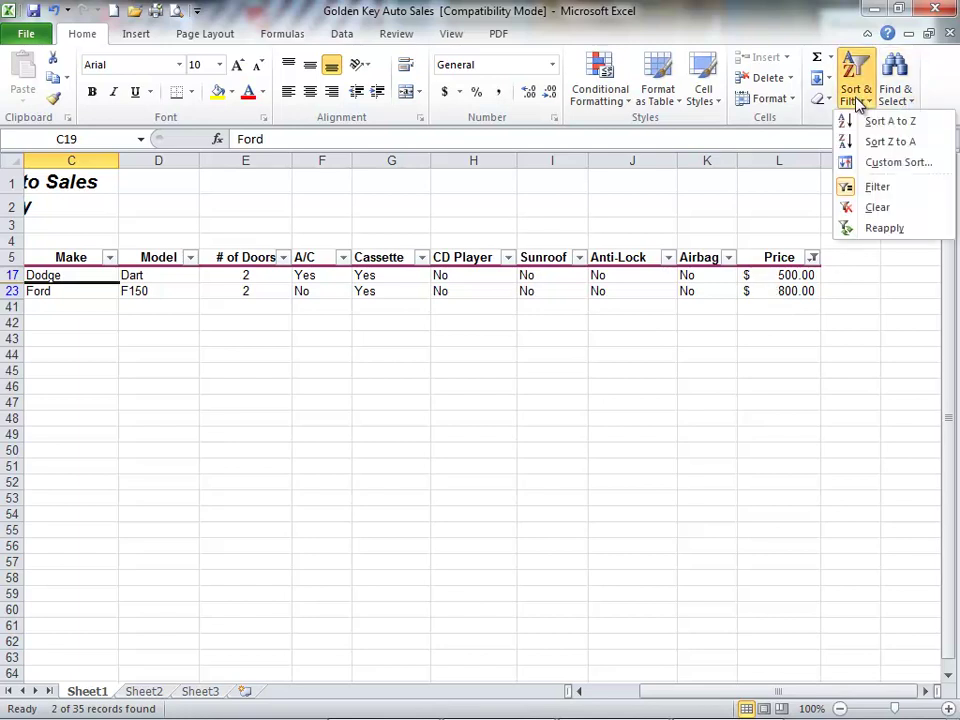
{"action": "left_click", "coordinate": [874, 210]}
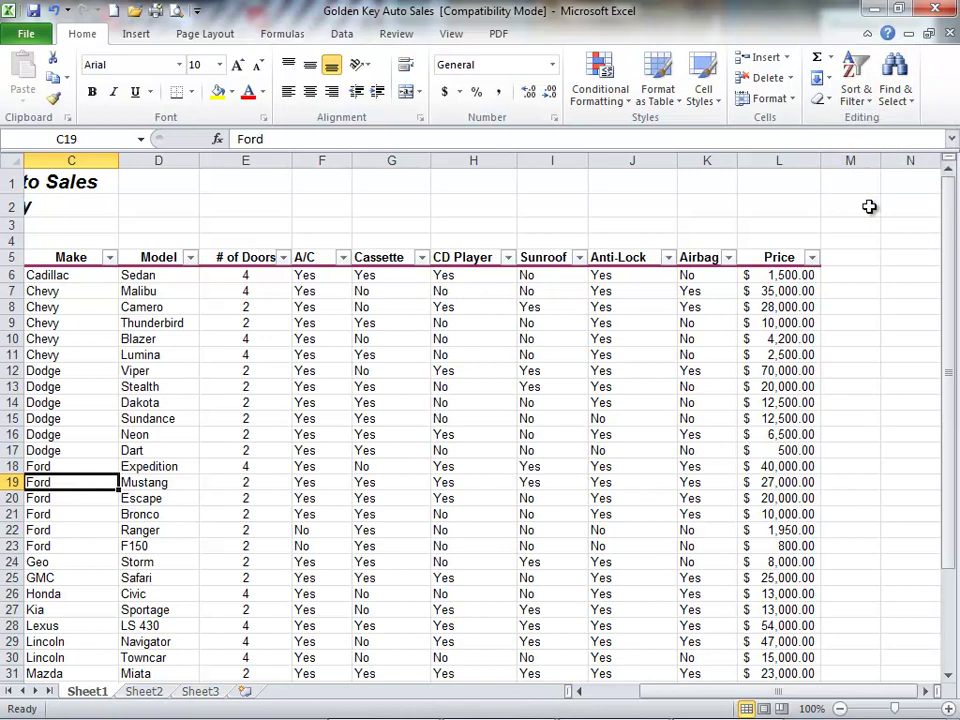
{"action": "left_click", "coordinate": [776, 386]}
{"action": "left_click", "coordinate": [776, 340]}
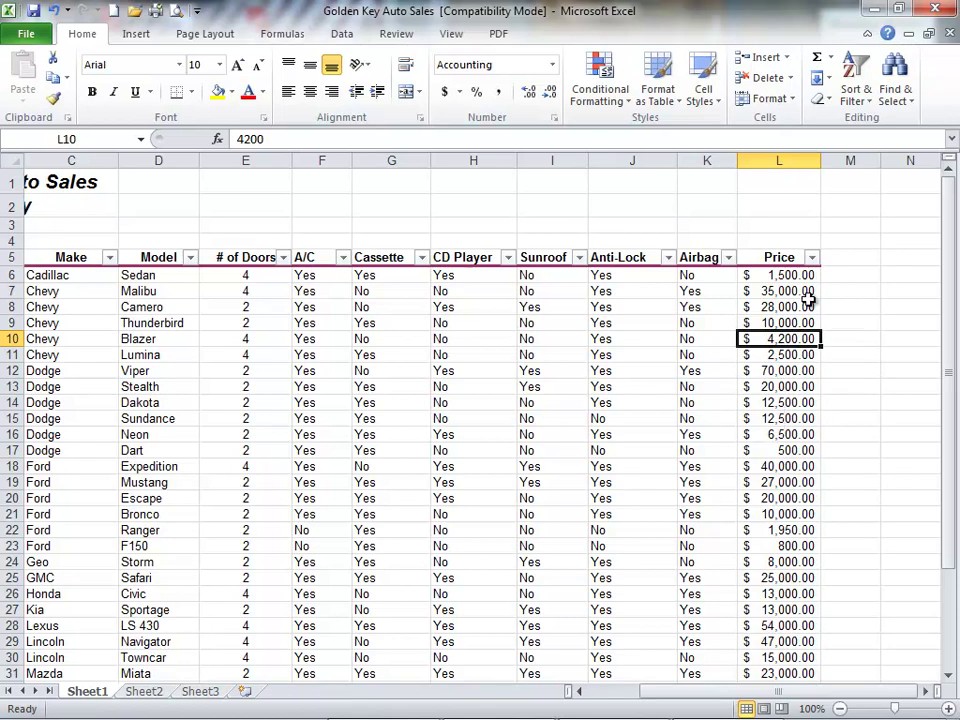
- Filter the Price column to show only vehicles priced between 5000 and 10000, inclusive
{"action": "left_click", "coordinate": [813, 260]}
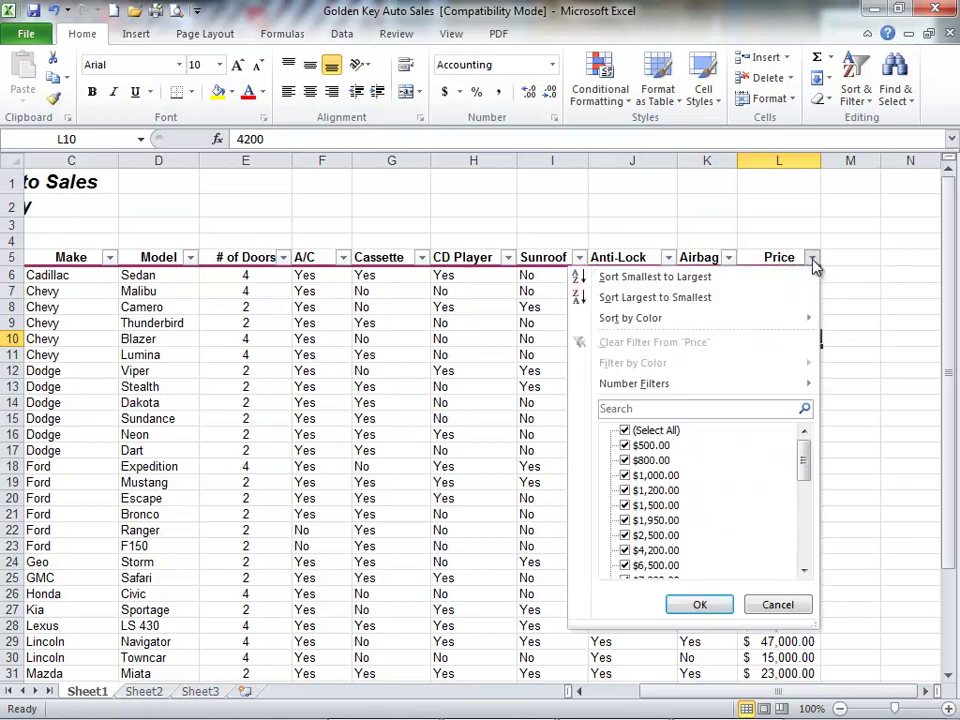
{"action": "mouse_move", "coordinate": [648, 387]}
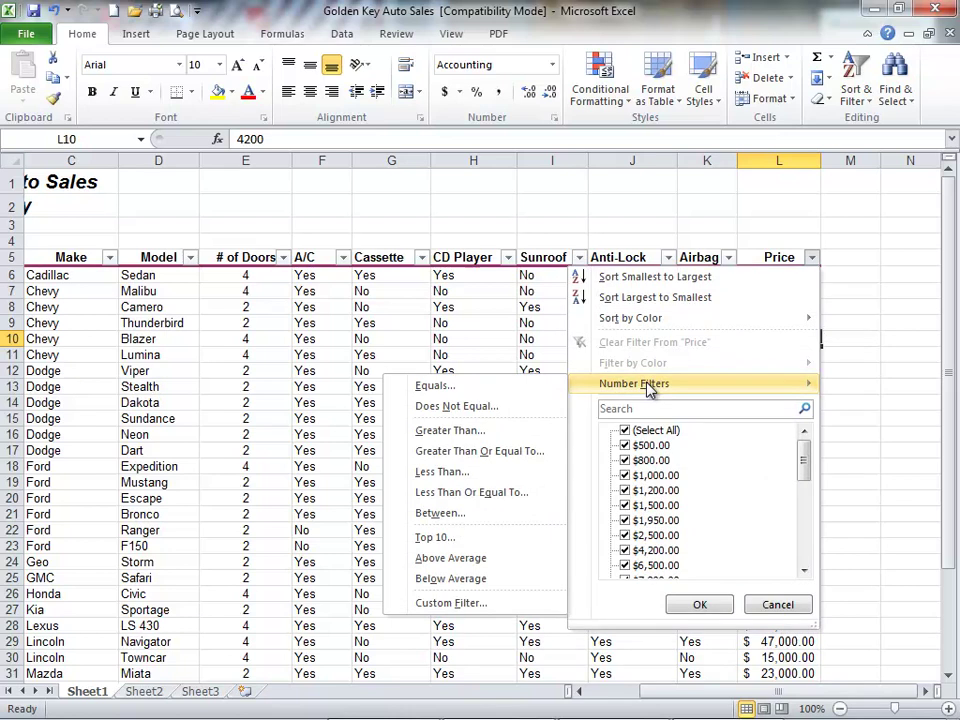
{"action": "left_click", "coordinate": [455, 514]}
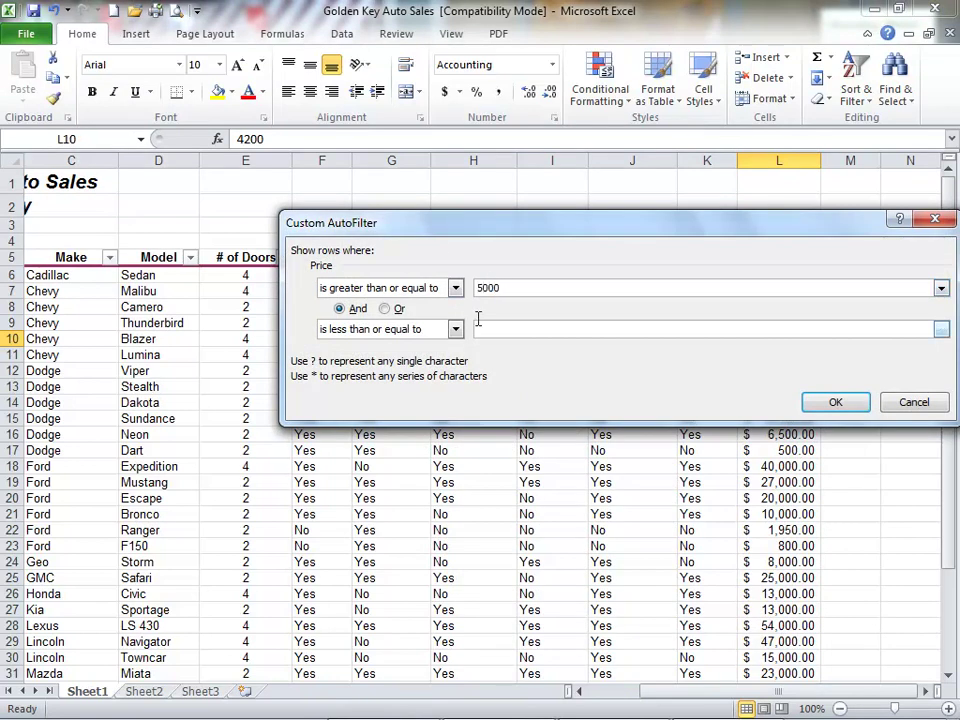
{"action": "left_click", "coordinate": [494, 328]}
{"action": "type", "text": "10000"}
{"action": "left_click", "coordinate": [838, 402]}
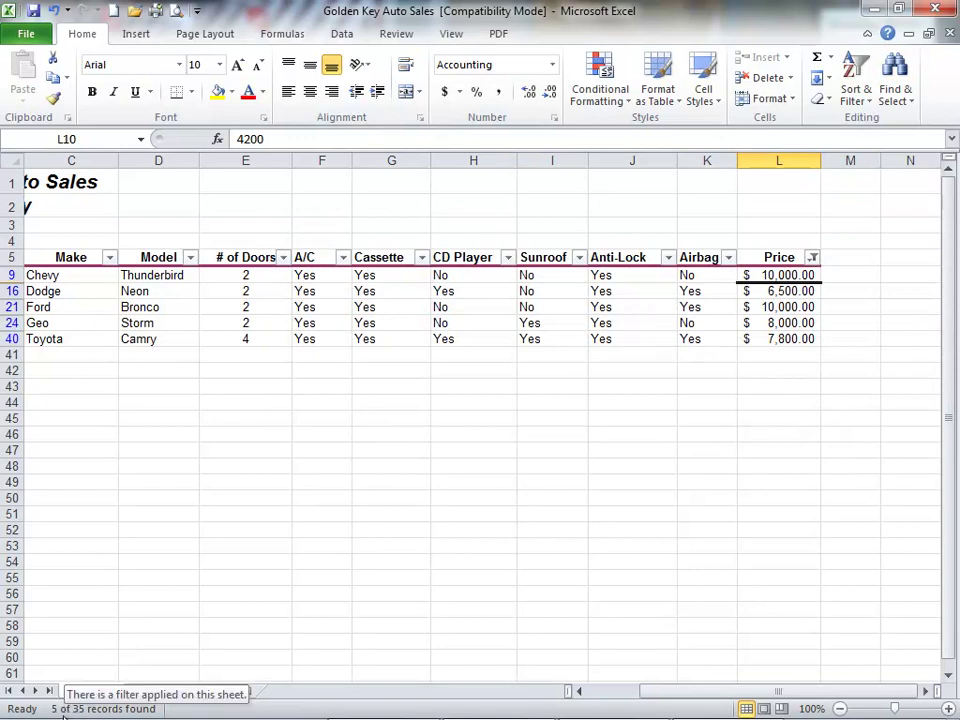
- Clear the price range filter so the full inventory is listed, keeping filtering turned on
{"action": "left_click", "coordinate": [440, 306]}
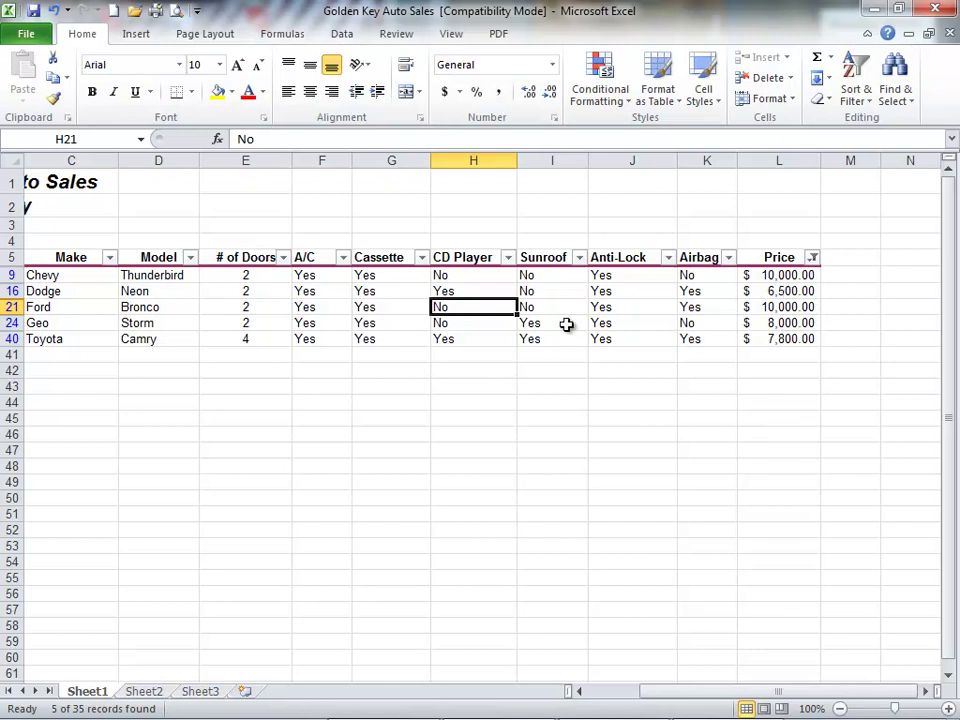
{"action": "left_click", "coordinate": [857, 103]}
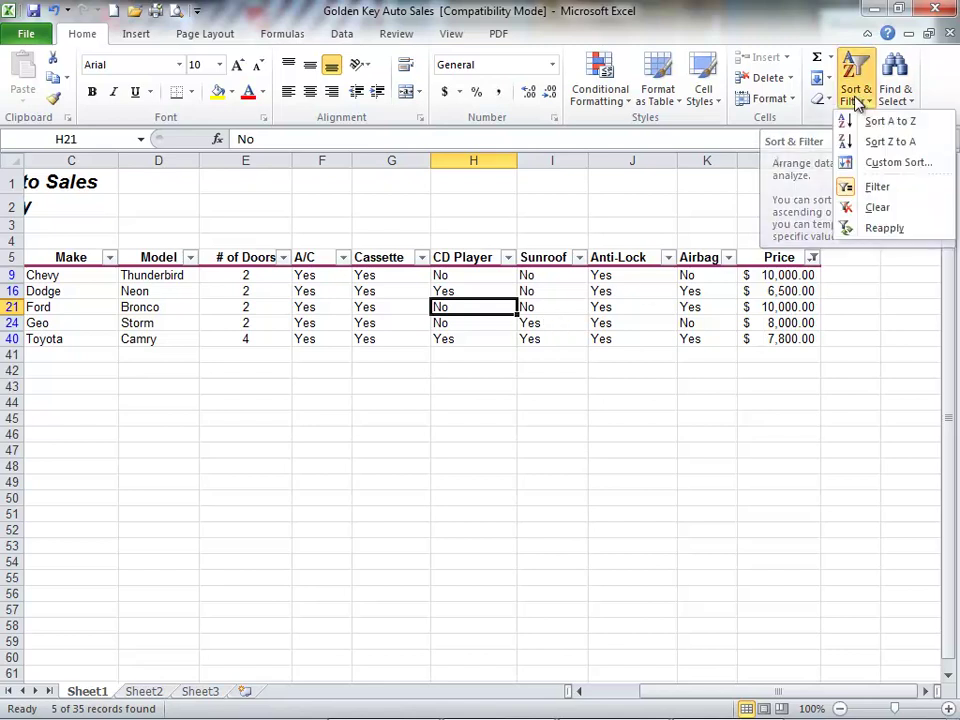
{"action": "left_click", "coordinate": [875, 208]}
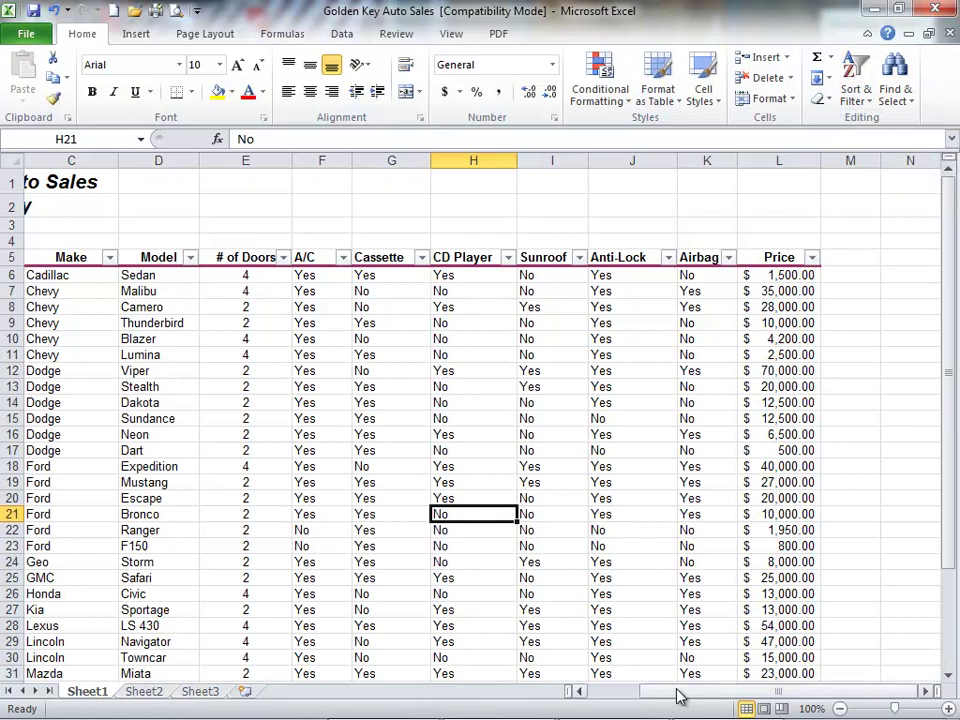
- Filter the A/C column by the value of a selected Yes cell and look through the filtered list
{"action": "left_click_drag", "start_coordinate": [677, 690], "coordinate": [603, 692]}
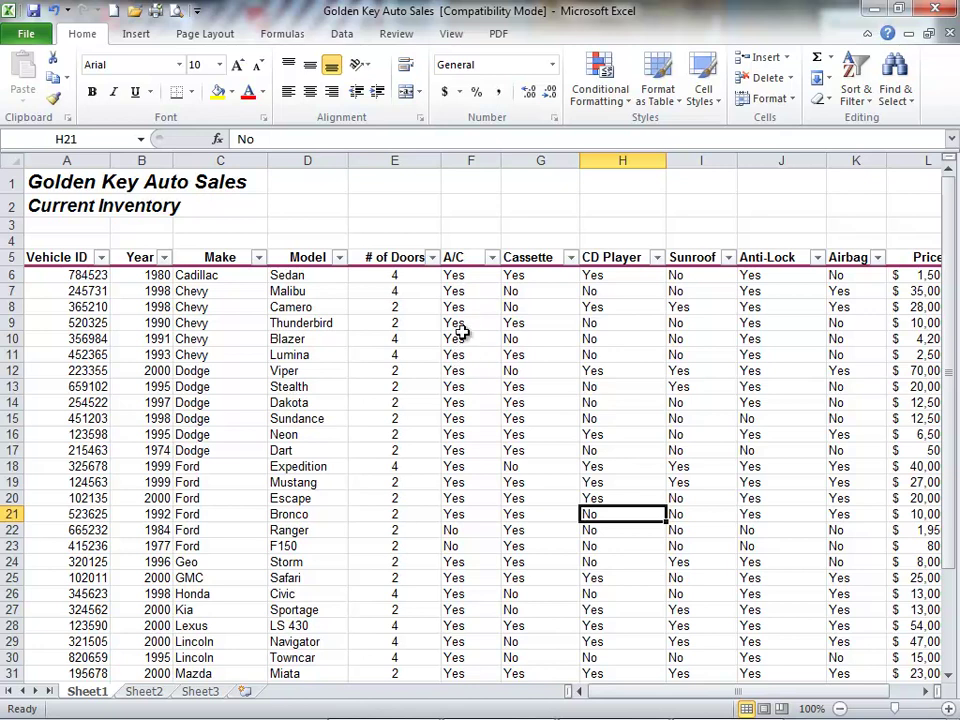
{"action": "right_click", "coordinate": [458, 327]}
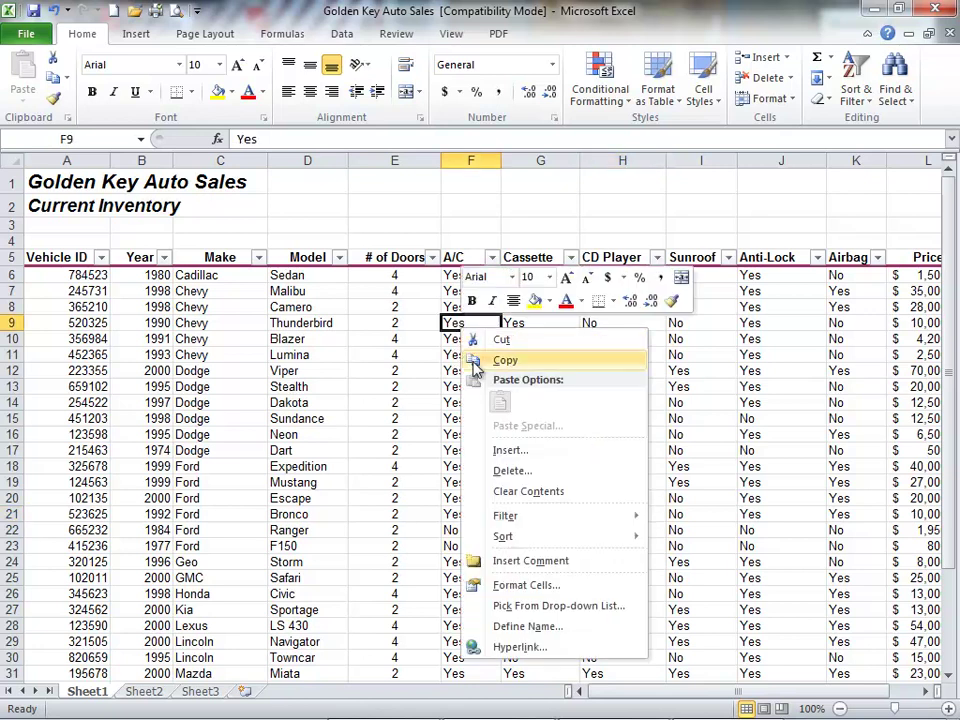
{"action": "mouse_move", "coordinate": [540, 521]}
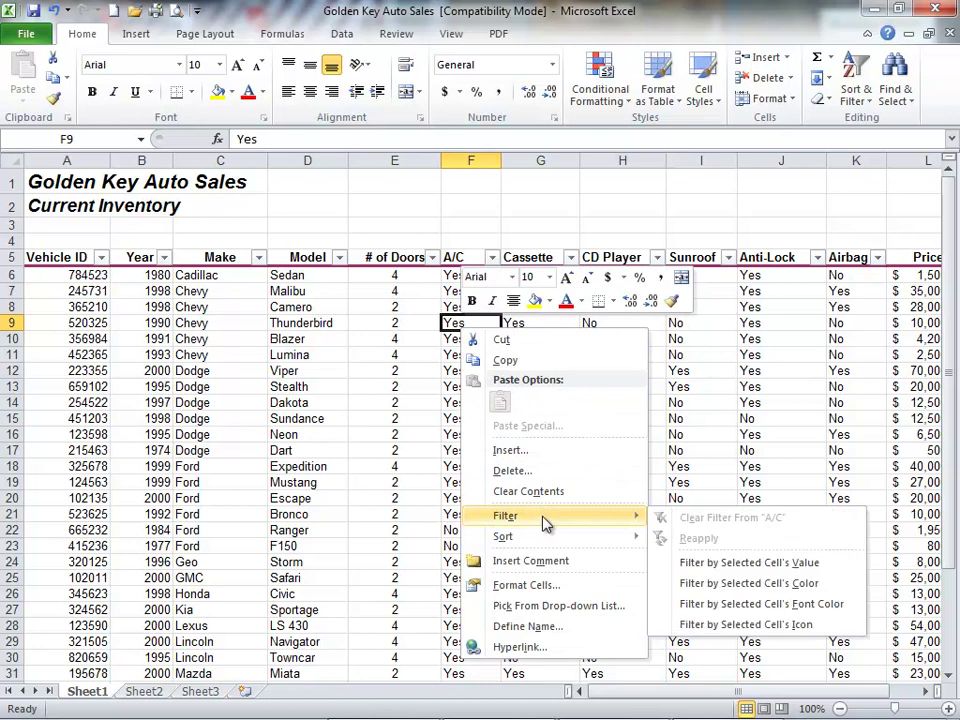
{"action": "left_click", "coordinate": [741, 566]}
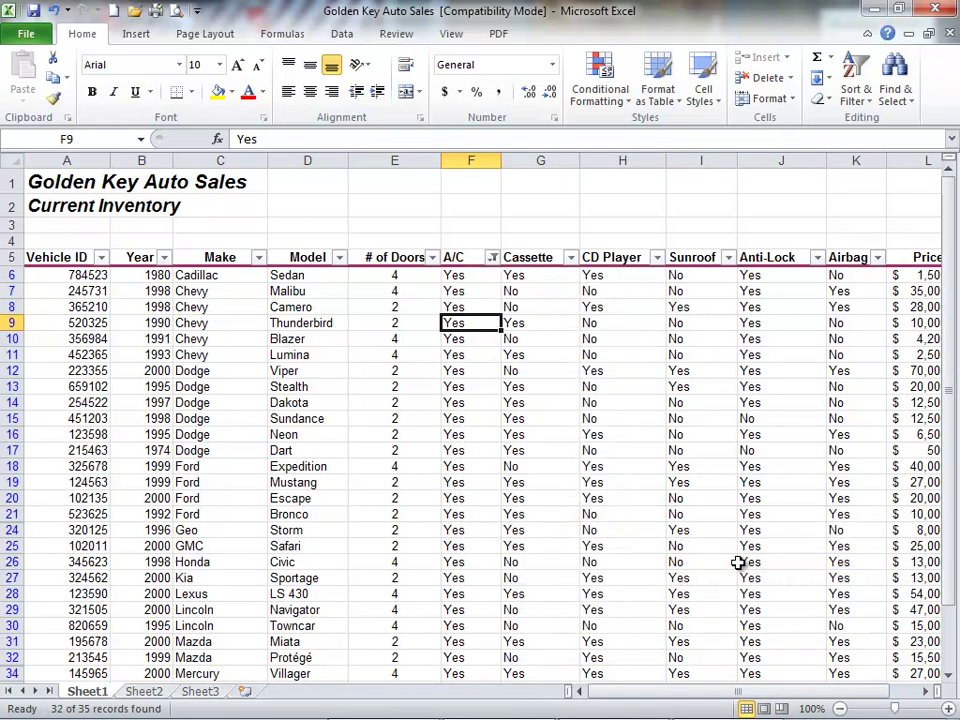
{"action": "scroll", "coordinate": [480, 457], "scroll_direction": "down", "scroll_amount": 3}
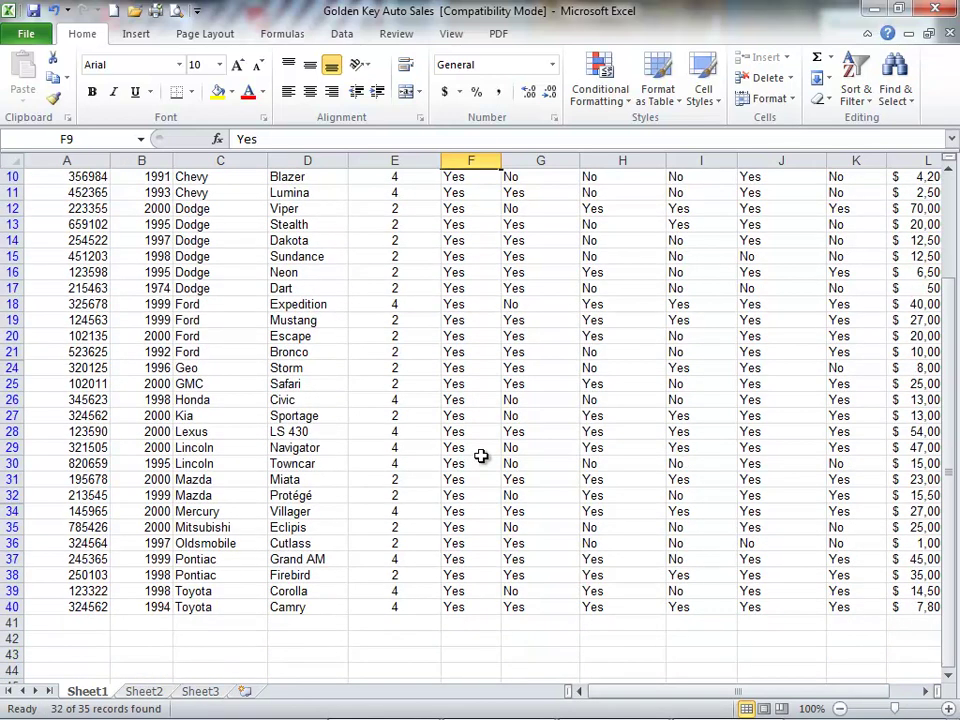
{"action": "scroll", "coordinate": [484, 455], "scroll_direction": "up", "scroll_amount": 3}
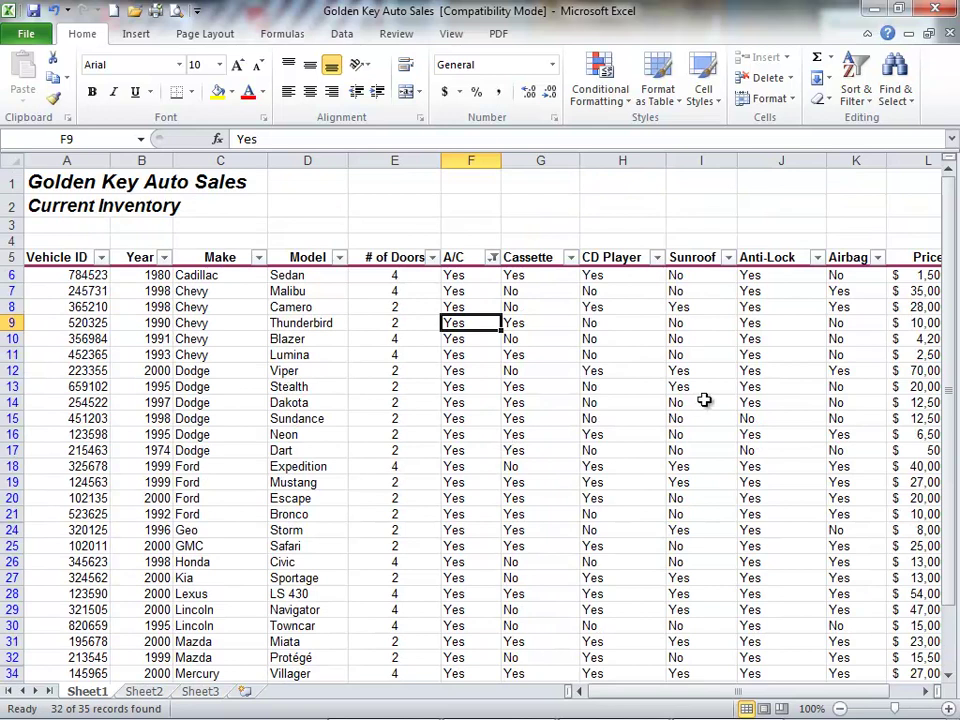
- Narrow the list further by filtering the Sunroof column by a selected cell's Yes value
{"action": "right_click", "coordinate": [691, 309]}
{"action": "mouse_move", "coordinate": [751, 500]}
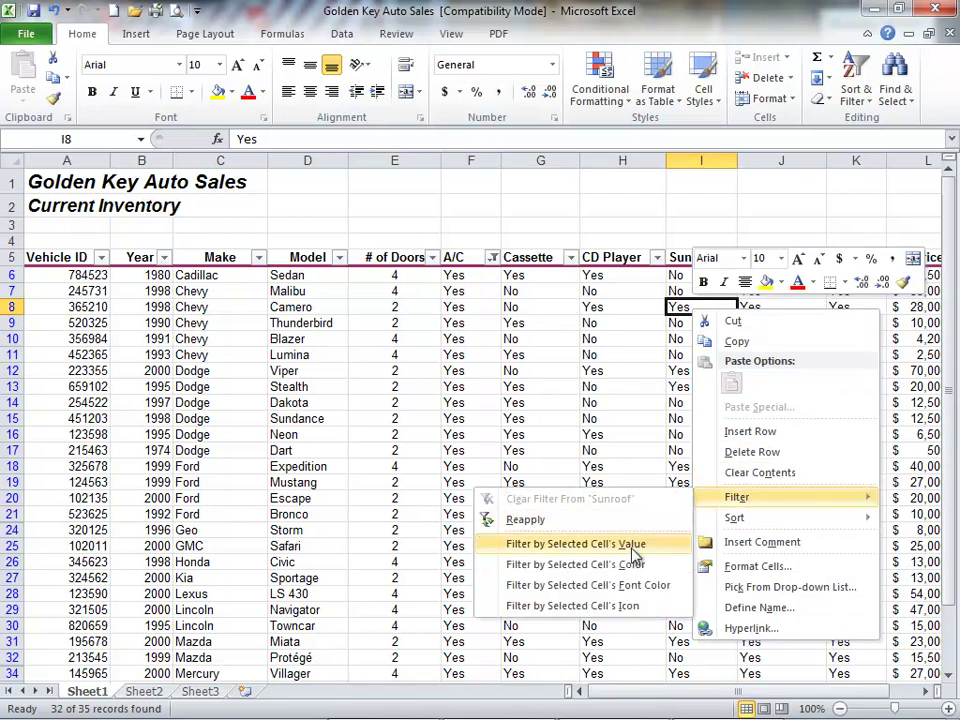
{"action": "left_click", "coordinate": [634, 553]}
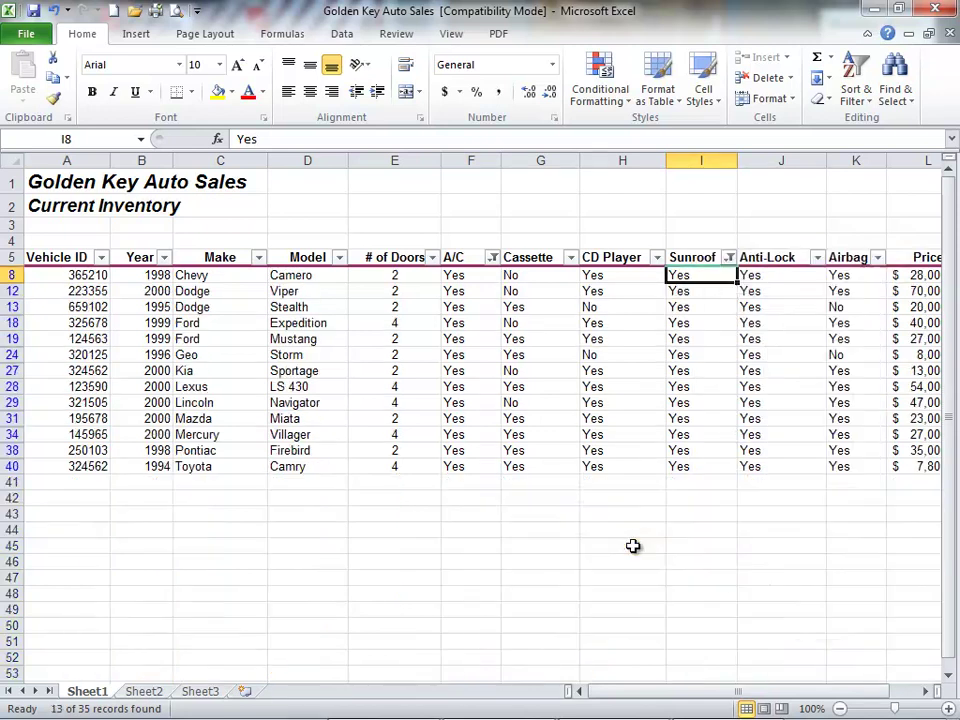
{"action": "left_click", "coordinate": [508, 371]}
{"action": "left_click", "coordinate": [455, 354]}
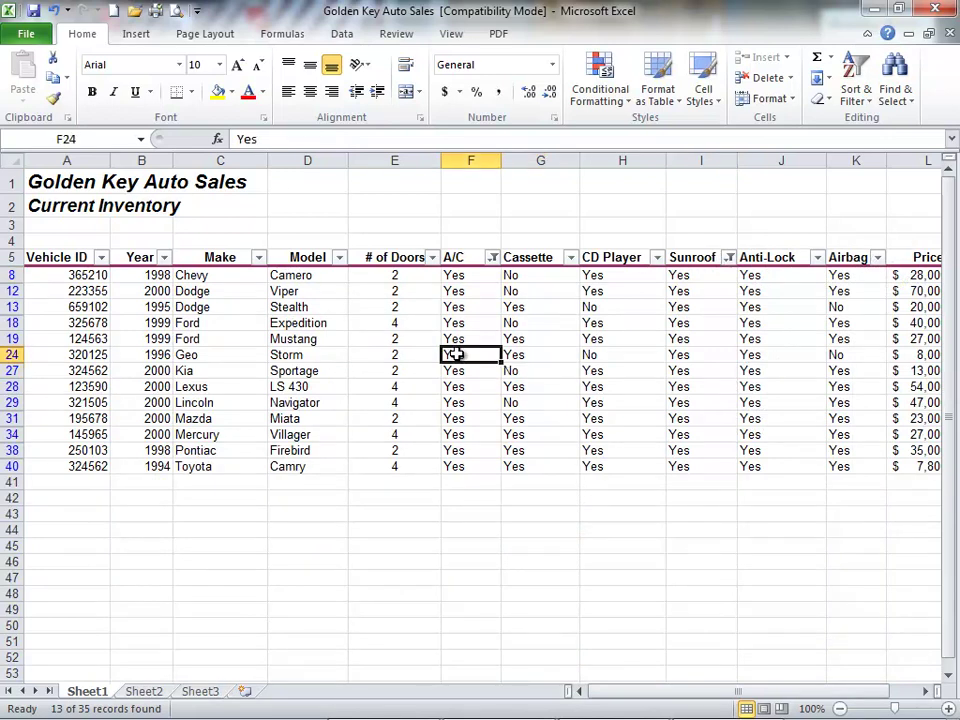
{"action": "left_click", "coordinate": [679, 338]}
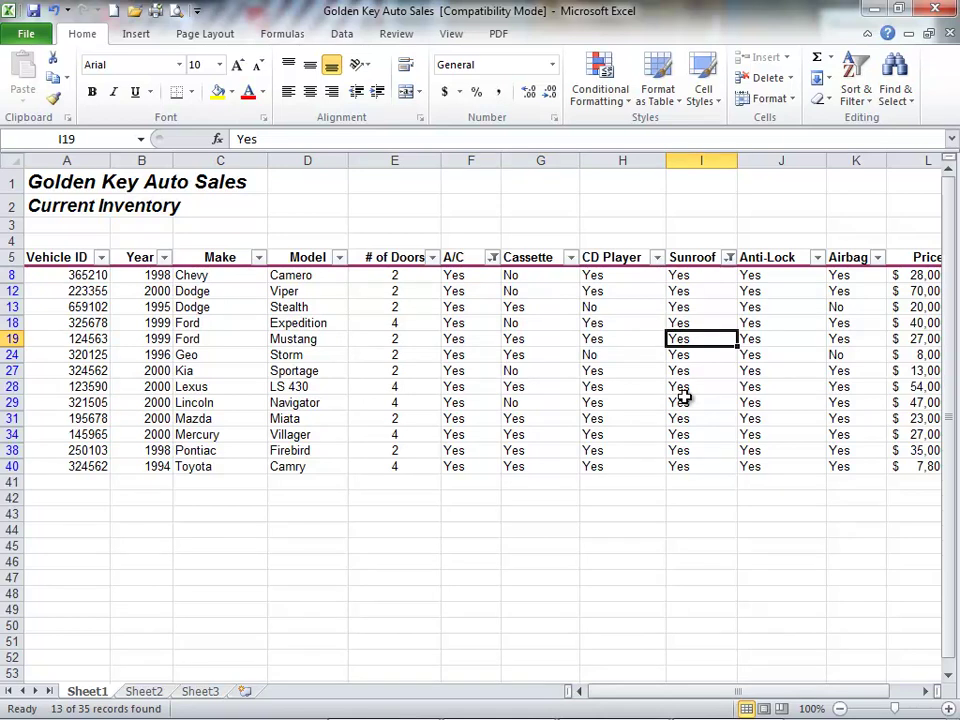
{"action": "left_click", "coordinate": [339, 386]}
{"action": "left_click", "coordinate": [238, 340]}
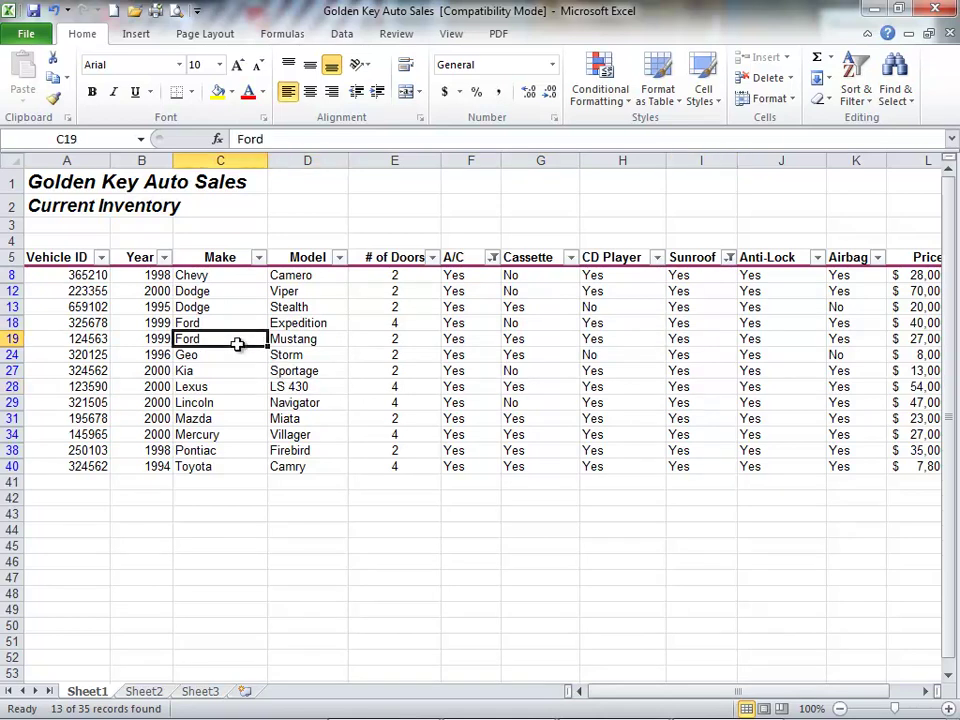
- Turn off filtering for the inventory, removing the A/C and Sunroof filters together with the header filter controls
{"action": "left_click", "coordinate": [864, 106]}
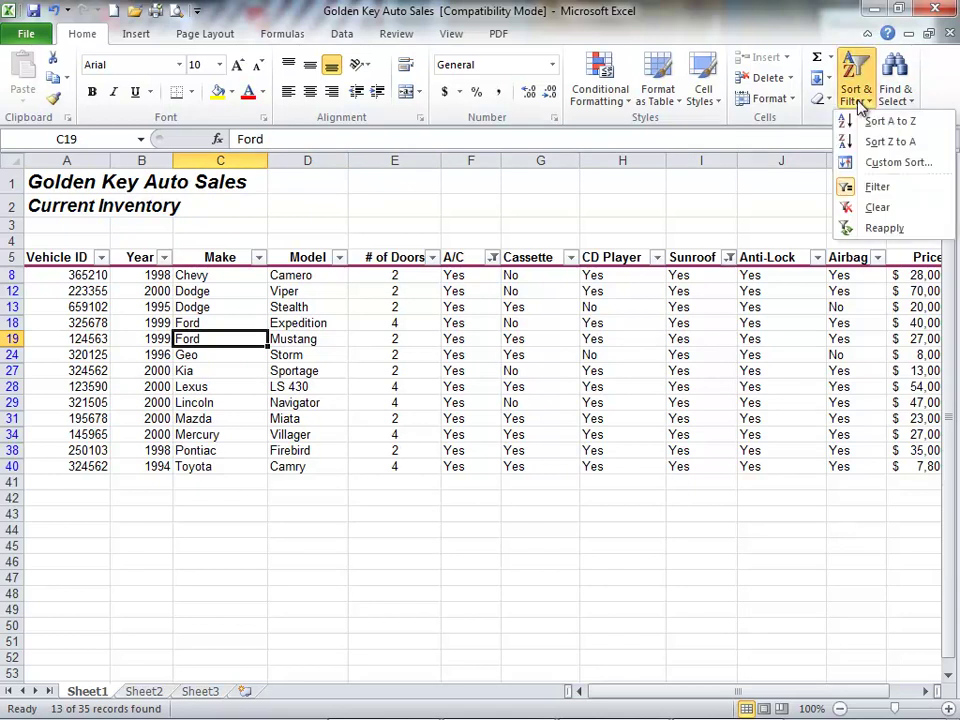
{"action": "left_click", "coordinate": [876, 190]}
{"action": "left_click", "coordinate": [320, 402]}
{"action": "left_click", "coordinate": [400, 354]}
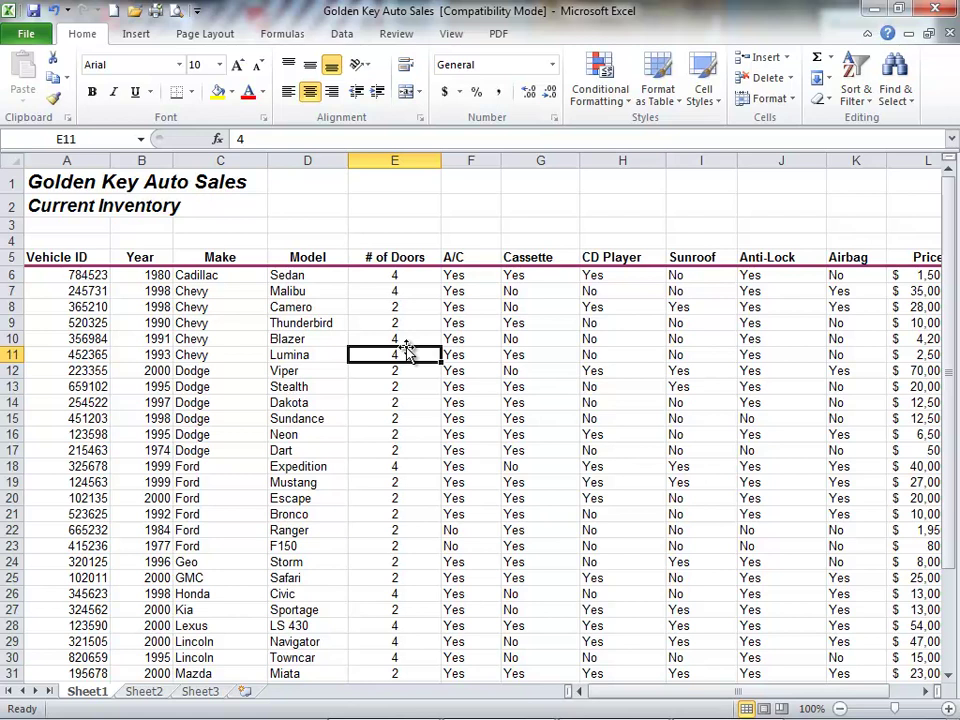
- Filter the inventory to Chevy vehicles using the value of a selected Chevy cell in the Make column
{"action": "left_click", "coordinate": [224, 341]}
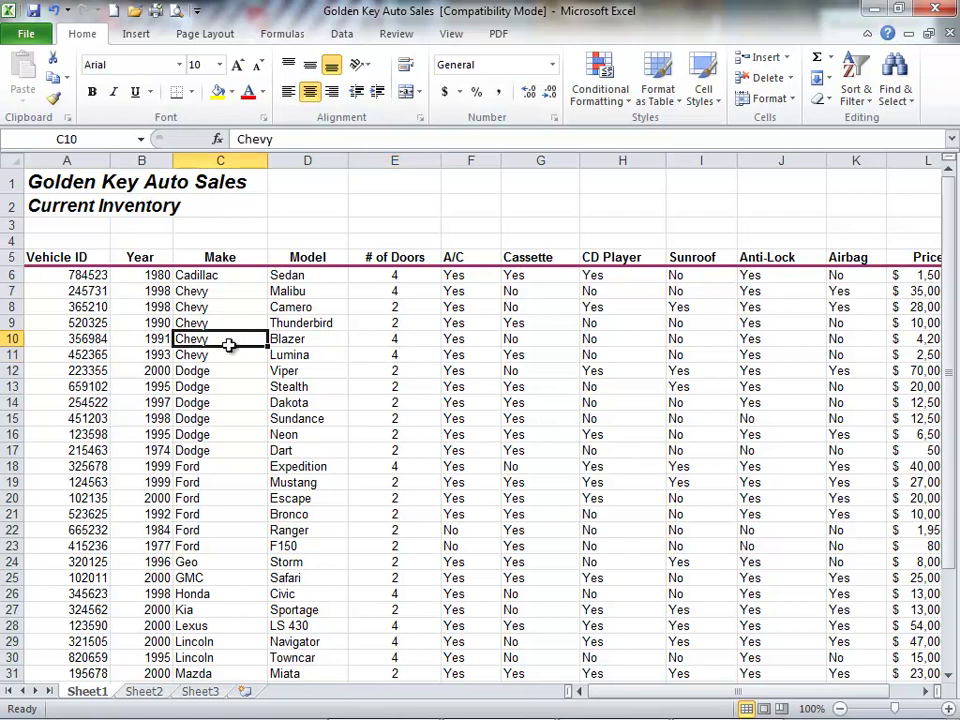
{"action": "right_click", "coordinate": [199, 339]}
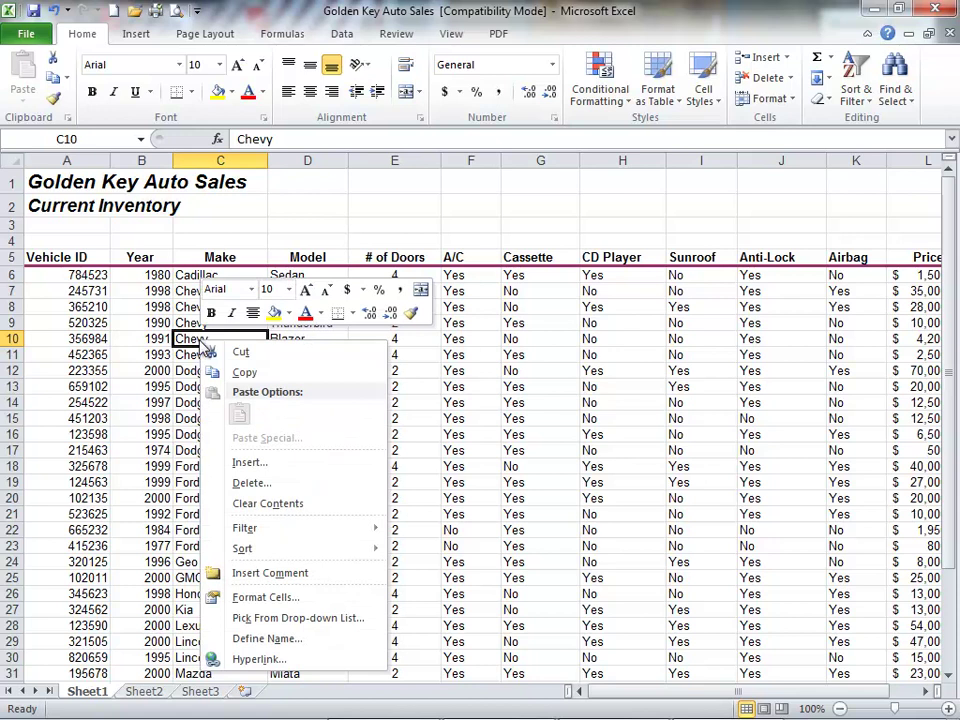
{"action": "mouse_move", "coordinate": [268, 529]}
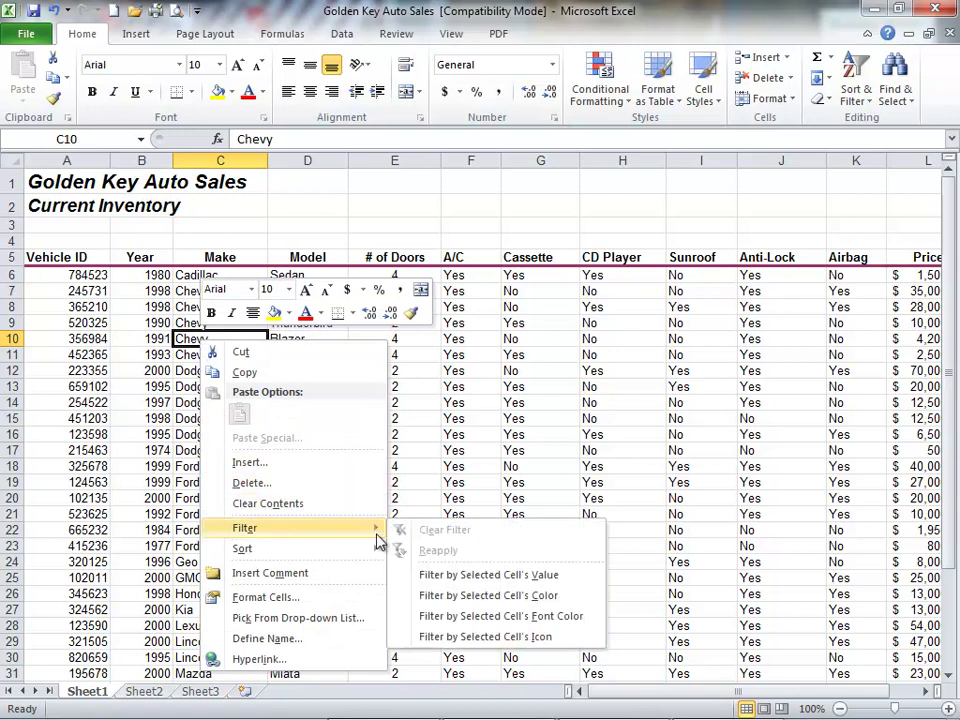
{"action": "left_click", "coordinate": [495, 576]}
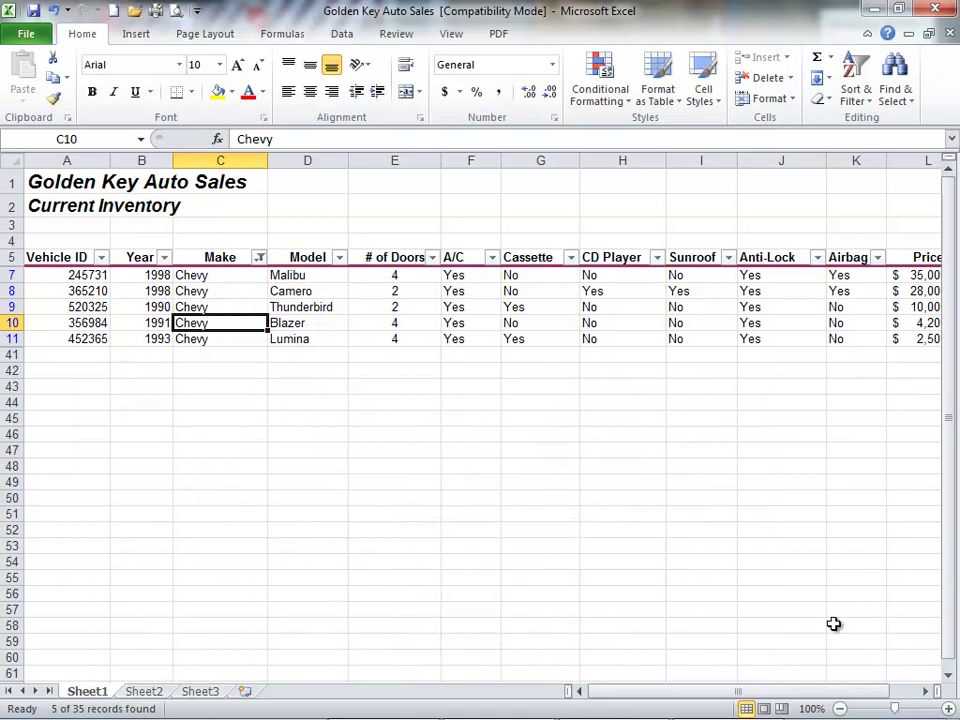
- Select the filtered Chevy prices in the Price column to view their summary calculations and check which calculations are enabled for display
{"action": "left_click", "coordinate": [926, 691]}
{"action": "left_click", "coordinate": [926, 691]}
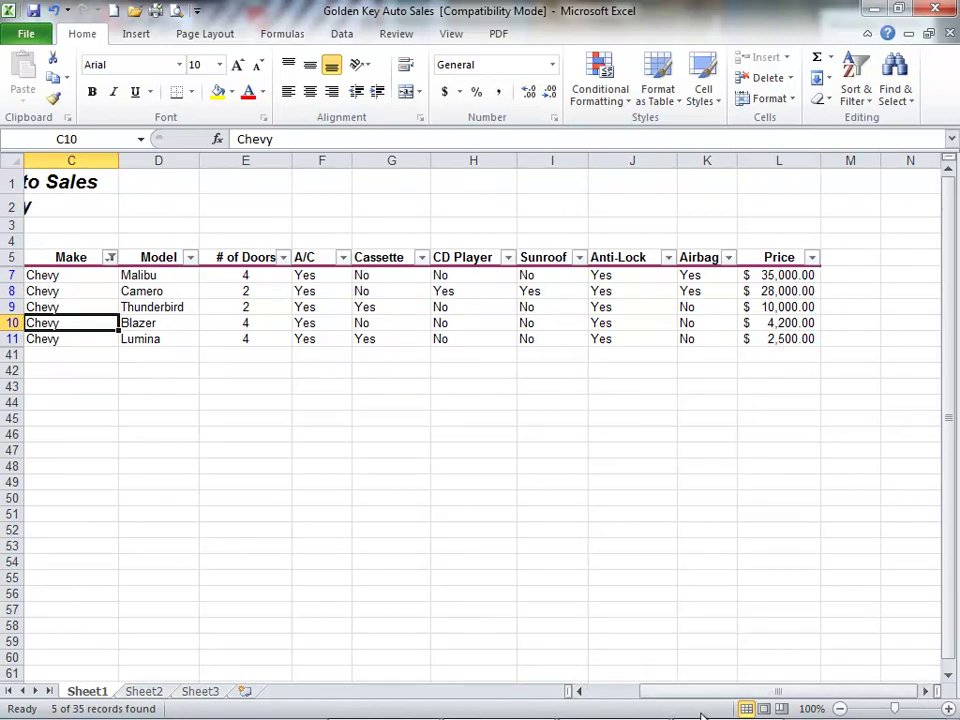
{"action": "left_click_drag", "start_coordinate": [780, 274], "coordinate": [785, 339]}
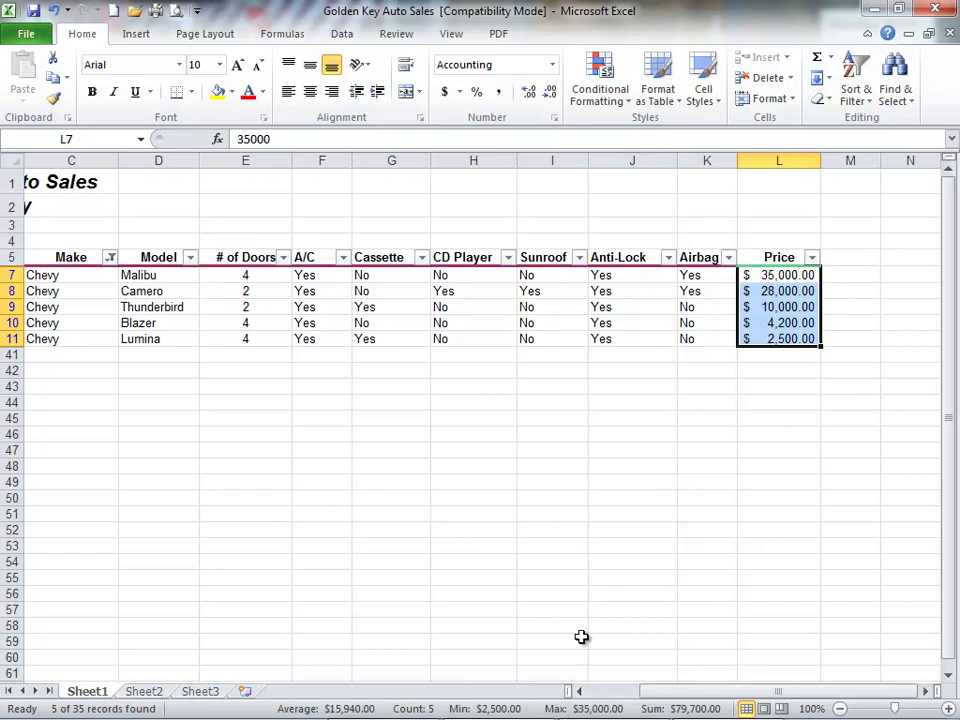
{"action": "right_click", "coordinate": [627, 710]}
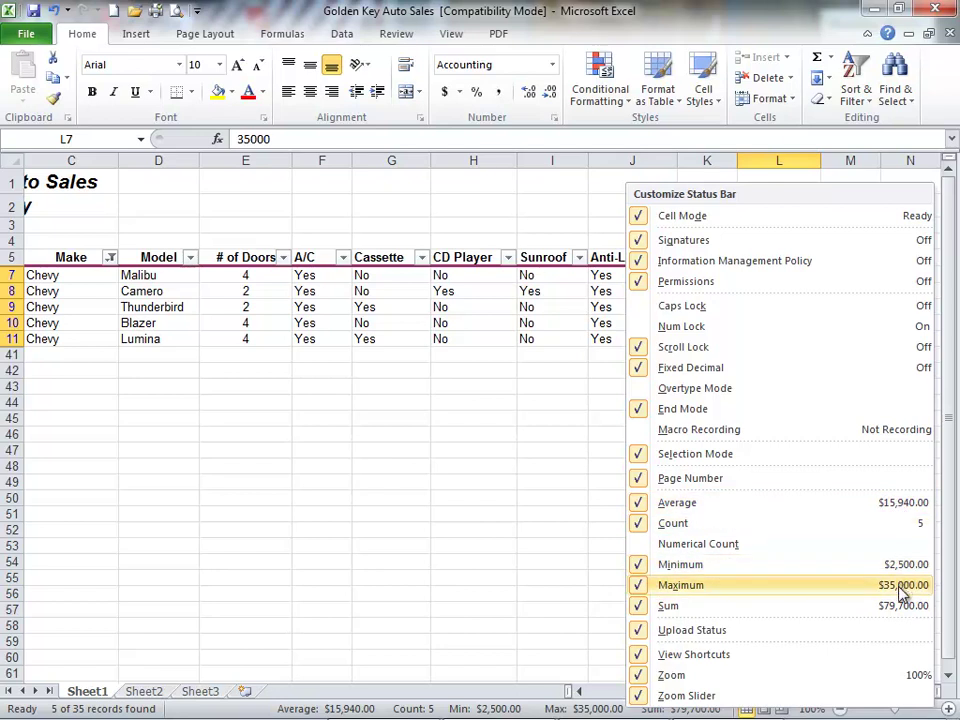
{"action": "left_click", "coordinate": [459, 436]}
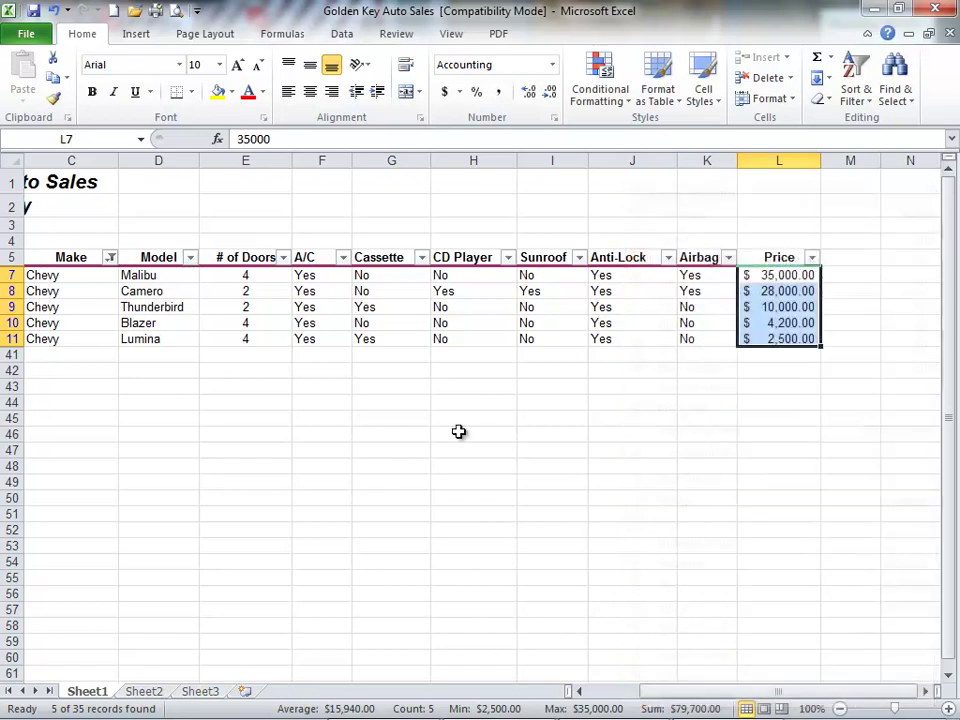
- Clear the Chevy filter from the inventory, keeping the header filter controls, and deselect the price cells
{"action": "left_click", "coordinate": [855, 95]}
{"action": "left_click", "coordinate": [835, 207]}
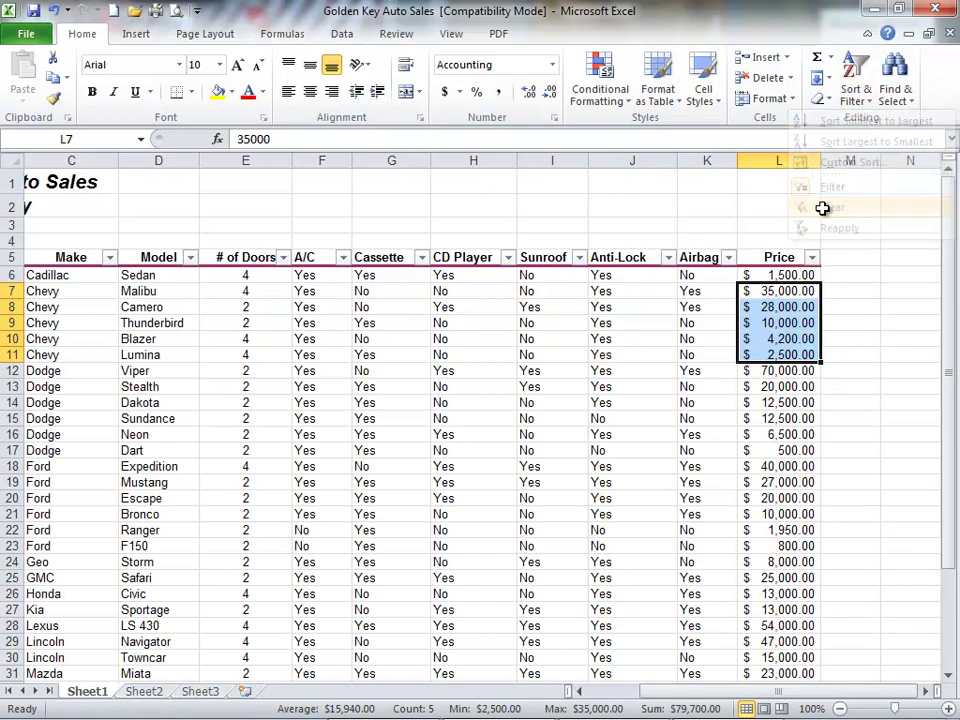
{"action": "left_click", "coordinate": [499, 369]}
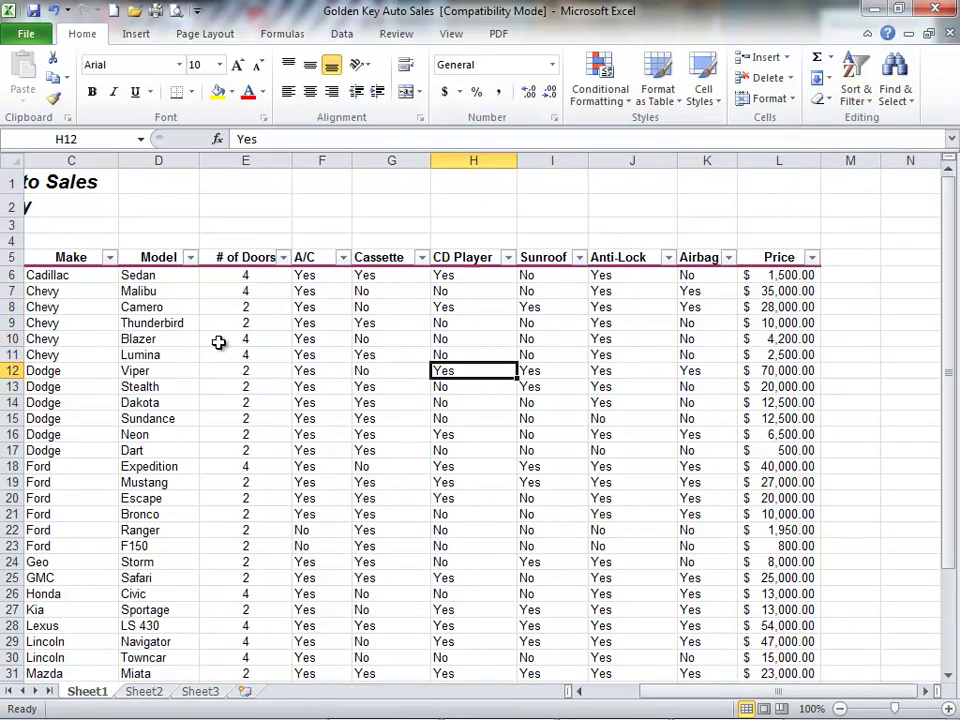
- Filter the Make column to show only Ford vehicles and select their prices to view the summary calculations
{"action": "left_click", "coordinate": [192, 258]}
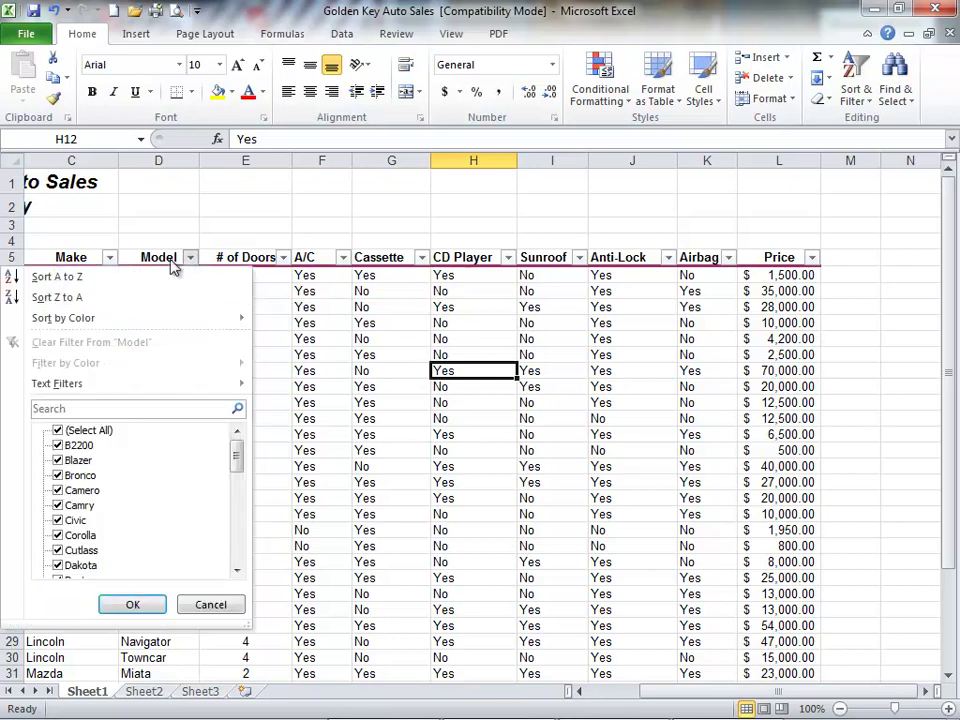
{"action": "left_click", "coordinate": [110, 260]}
{"action": "left_click", "coordinate": [110, 259]}
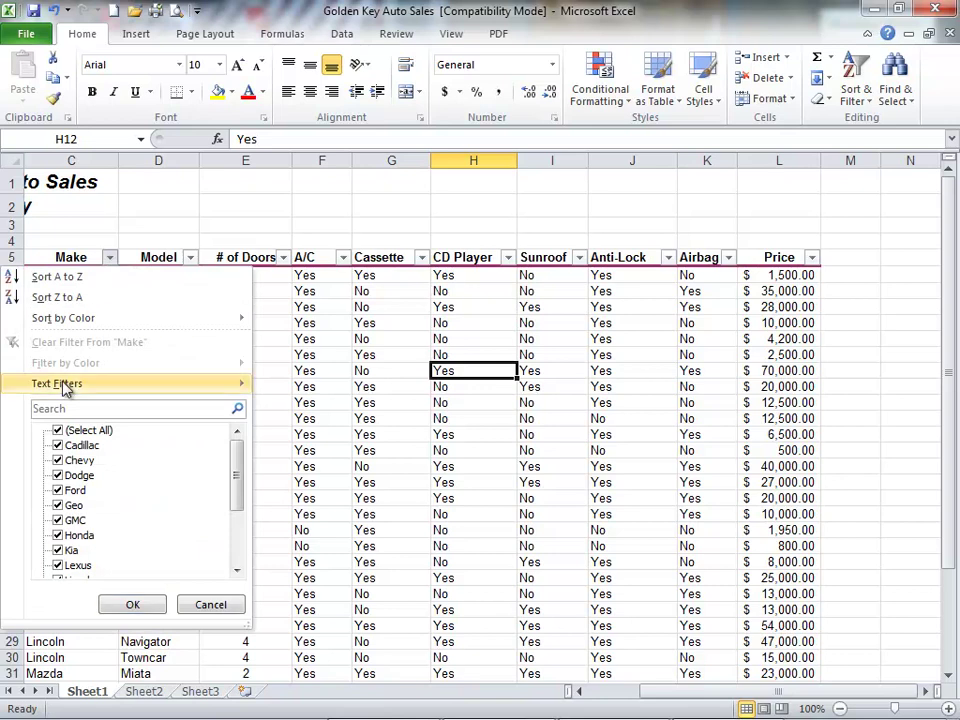
{"action": "left_click", "coordinate": [57, 430]}
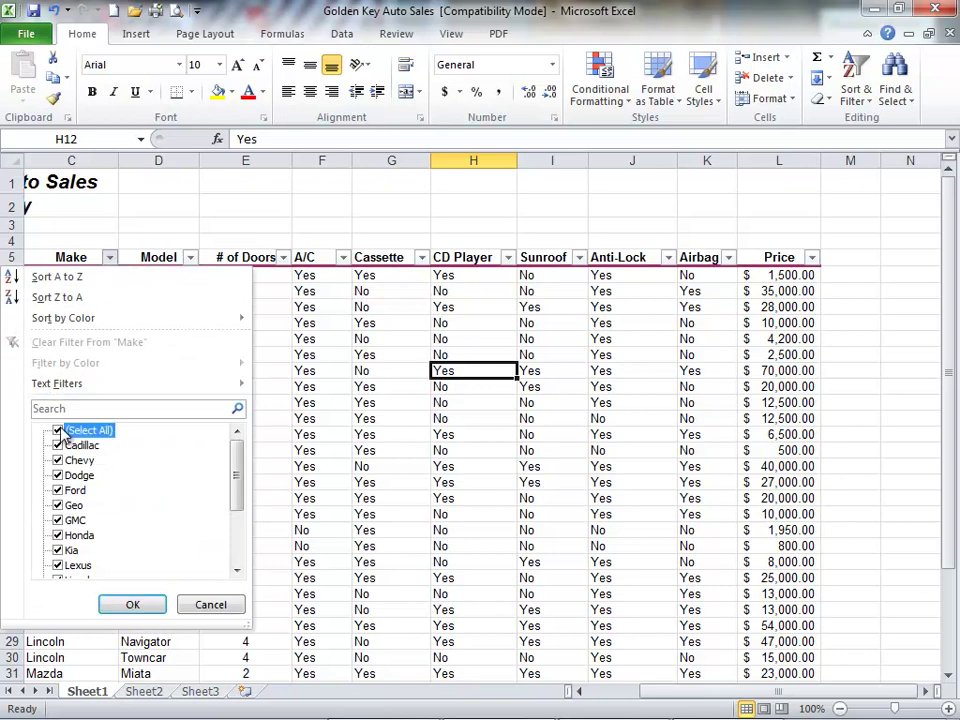
{"action": "left_click", "coordinate": [58, 490]}
{"action": "left_click", "coordinate": [132, 604]}
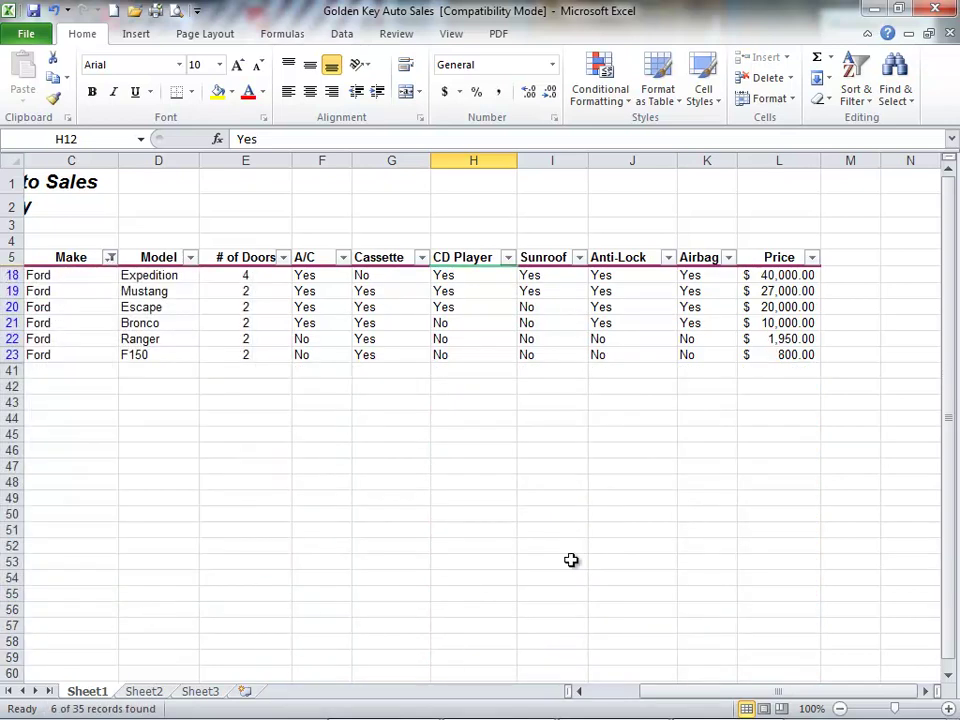
{"action": "left_click_drag", "start_coordinate": [799, 276], "coordinate": [795, 352]}
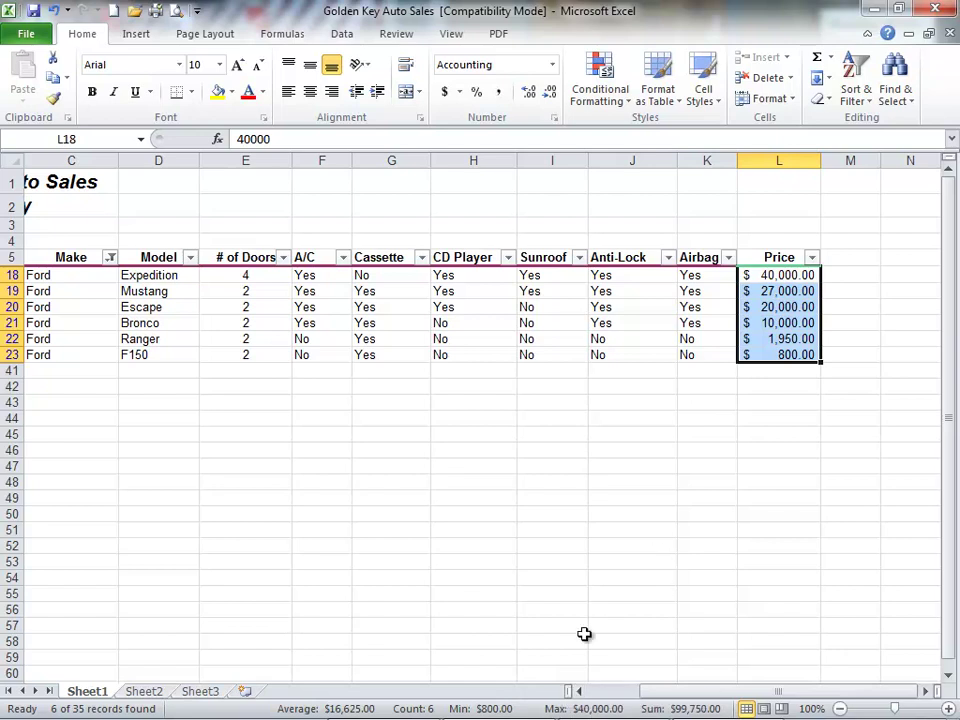
{"action": "left_click", "coordinate": [501, 324]}
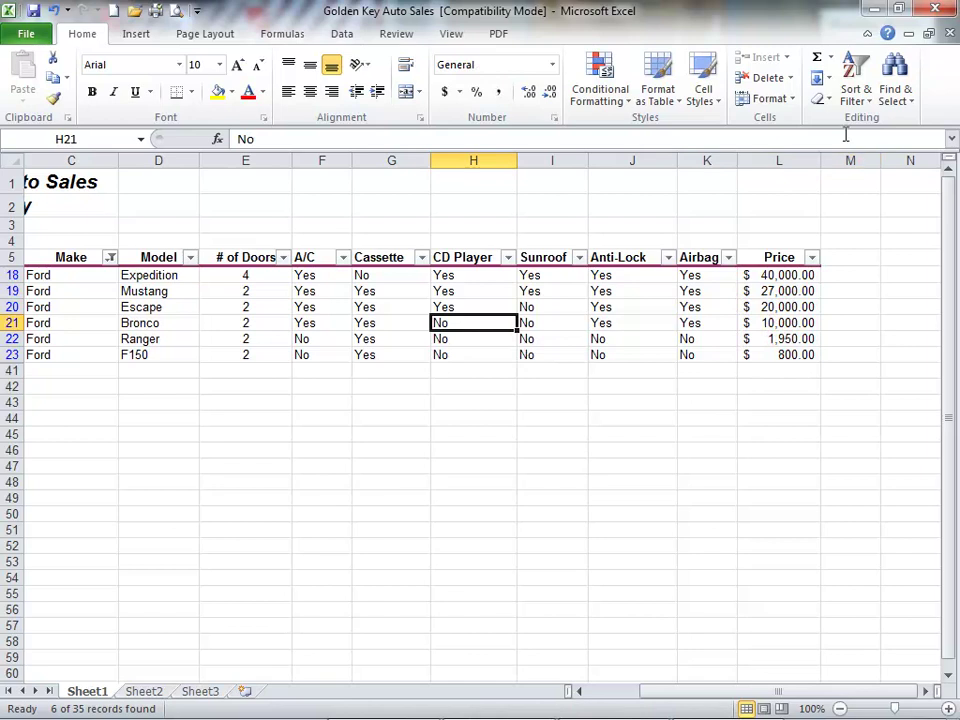
- Clear the Ford filter so the full inventory is listed, keeping the header filter controls
{"action": "left_click", "coordinate": [862, 100]}
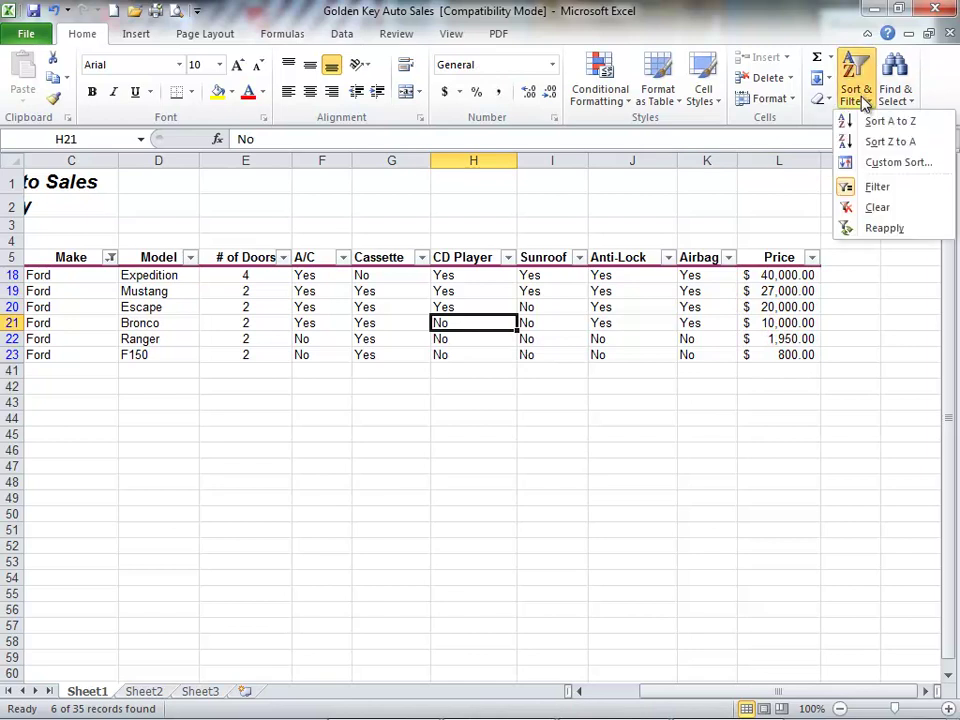
{"action": "left_click", "coordinate": [852, 207]}
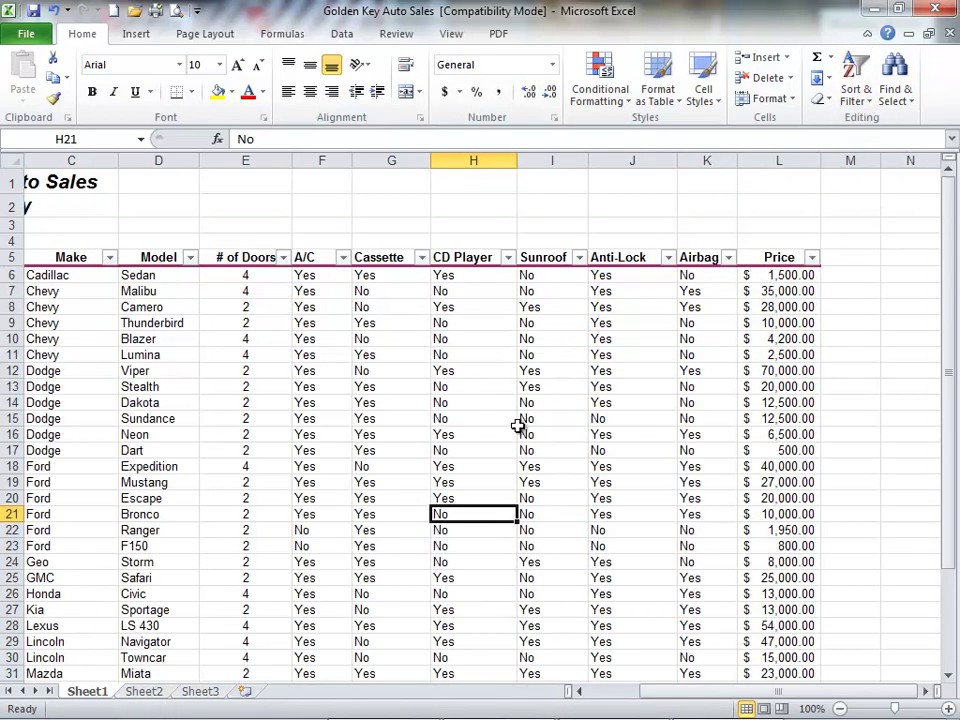
{"action": "left_click_drag", "start_coordinate": [754, 691], "coordinate": [665, 692]}
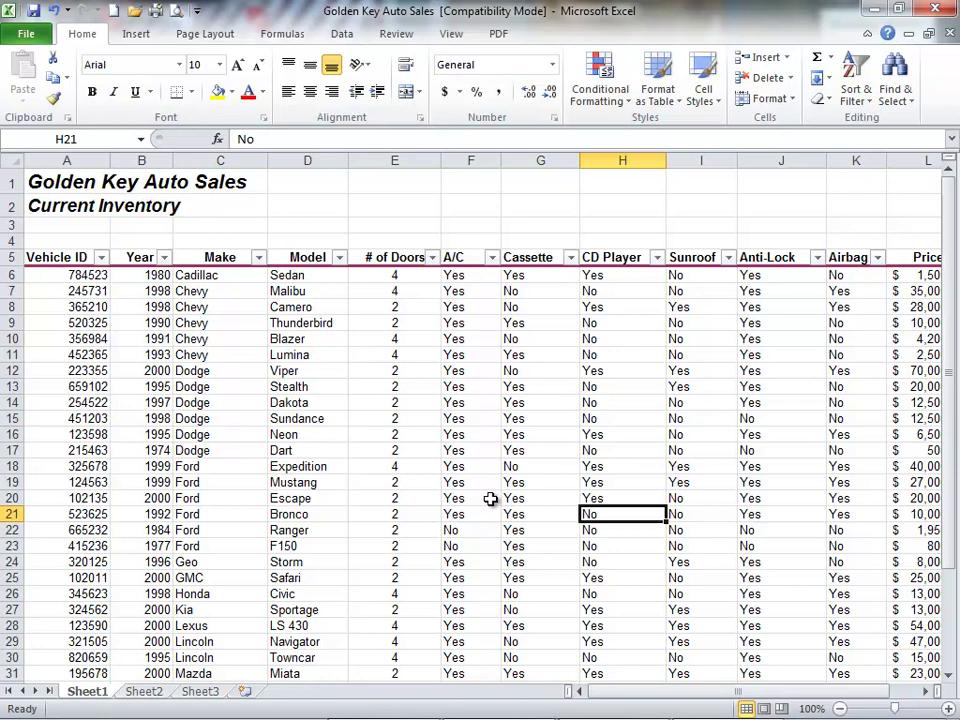
- Select all inventory prices in the Price column, L6 through L40, to view their summary calculations
{"action": "left_click", "coordinate": [927, 697]}
{"action": "left_click", "coordinate": [927, 697]}
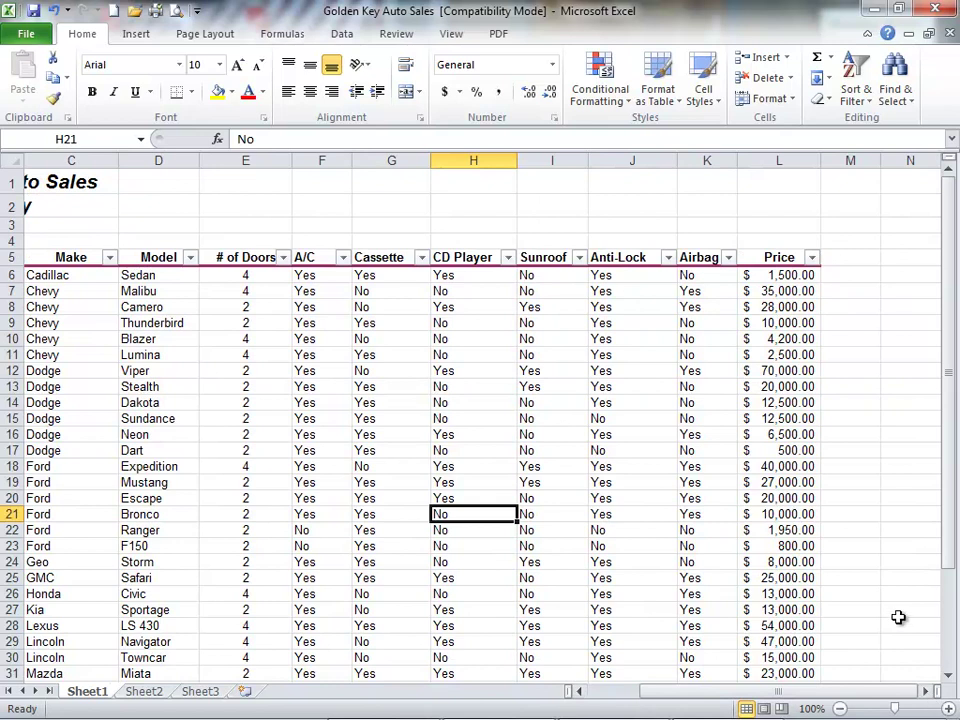
{"action": "left_click", "coordinate": [690, 513]}
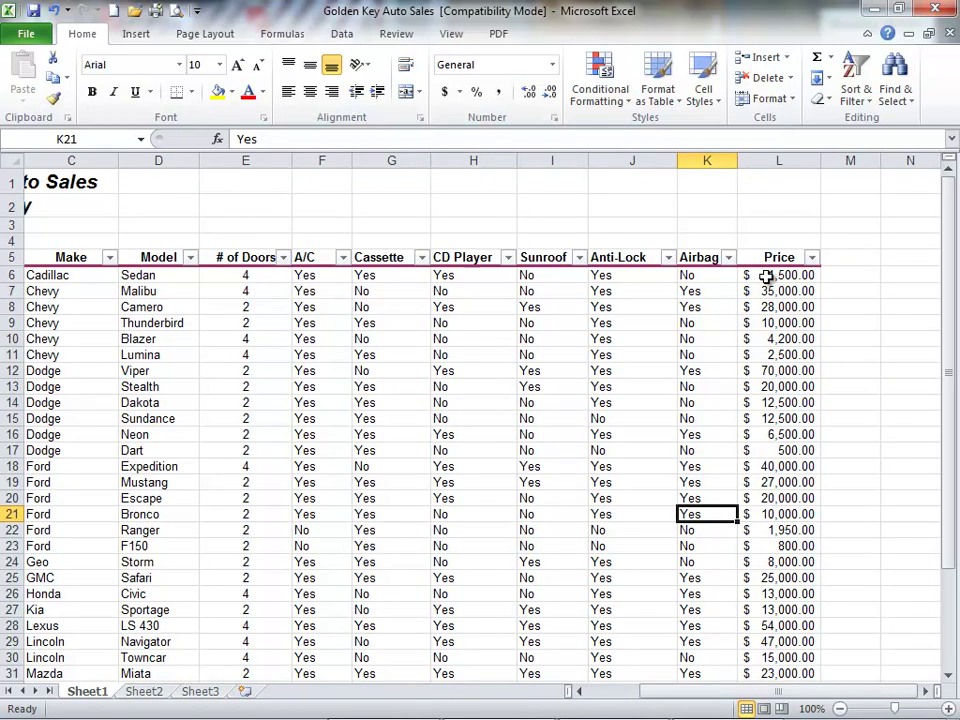
{"action": "left_click_drag", "start_coordinate": [765, 280], "coordinate": [807, 652]}
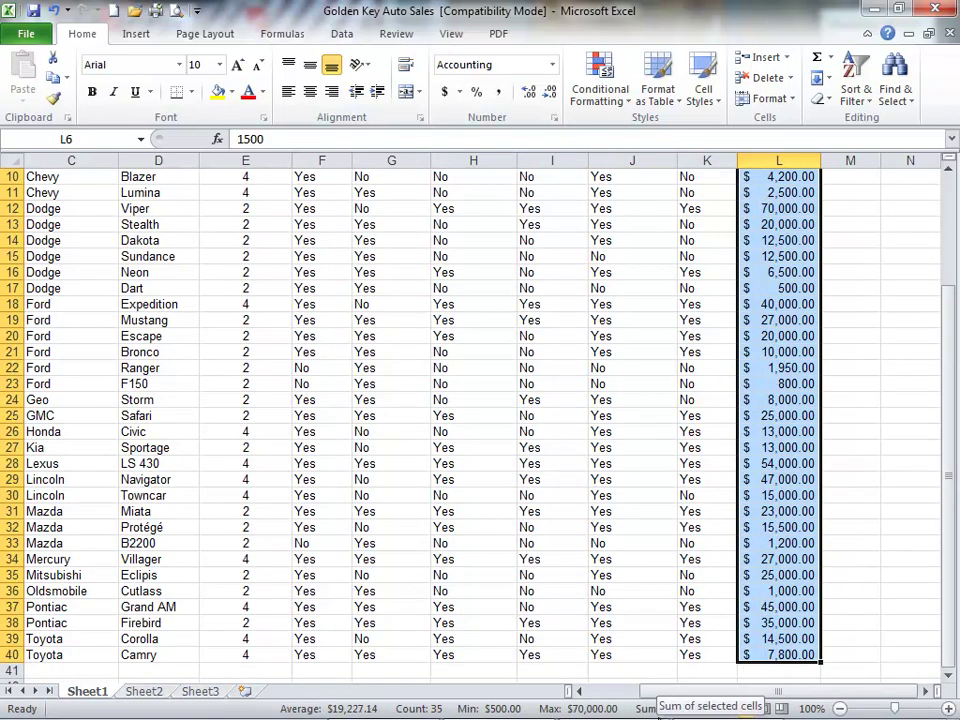